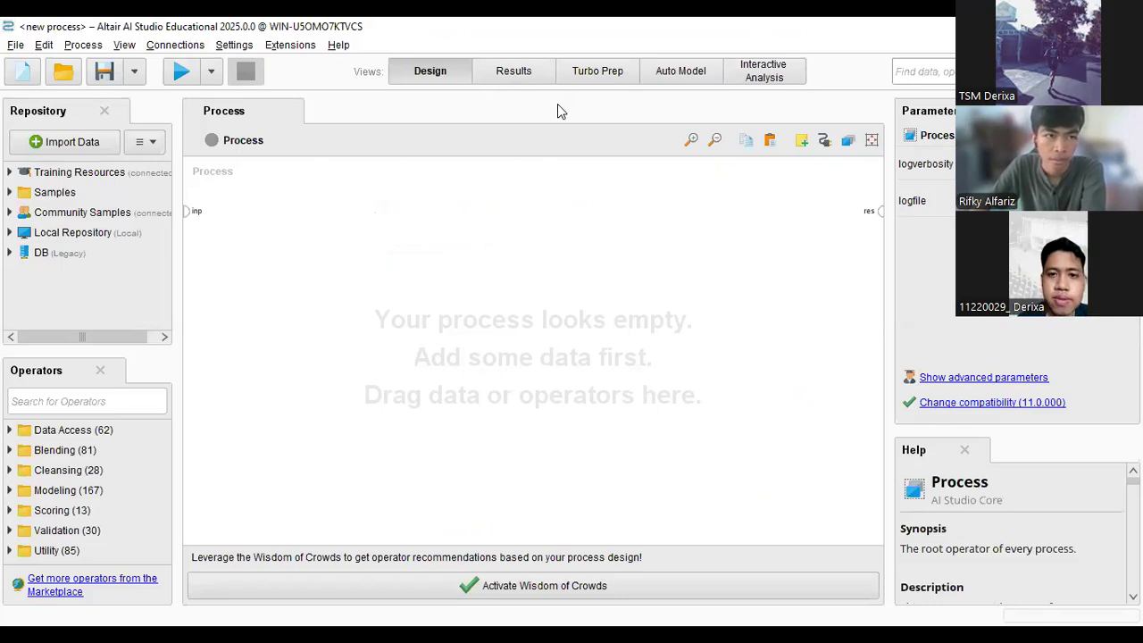
- Switch to the Notepad tutorial and read instruction 2 on adding the Read Excel operator
{"action": "left_click_drag", "start_coordinate": [362, 110], "coordinate": [748, 108]}
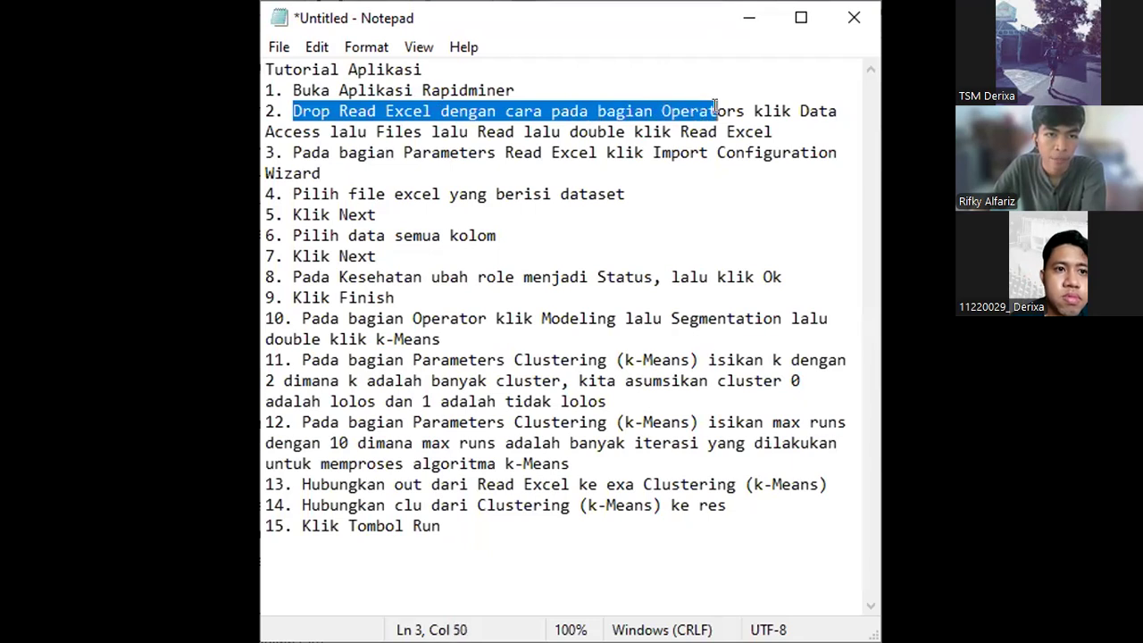
{"action": "left_click", "coordinate": [752, 107]}
{"action": "key", "text": "shift+Right"}
{"action": "key", "text": "shift+Right"}
{"action": "key", "text": "shift+Right"}
{"action": "key", "text": "shift+Right"}
{"action": "key", "text": "shift+Right"}
{"action": "key", "text": "shift+Right"}
{"action": "key", "text": "shift+Right"}
{"action": "key", "text": "shift+Right"}
{"action": "key", "text": "shift+Right"}
{"action": "key", "text": "shift+Right"}
{"action": "left_click_drag", "start_coordinate": [562, 131], "coordinate": [773, 131]}
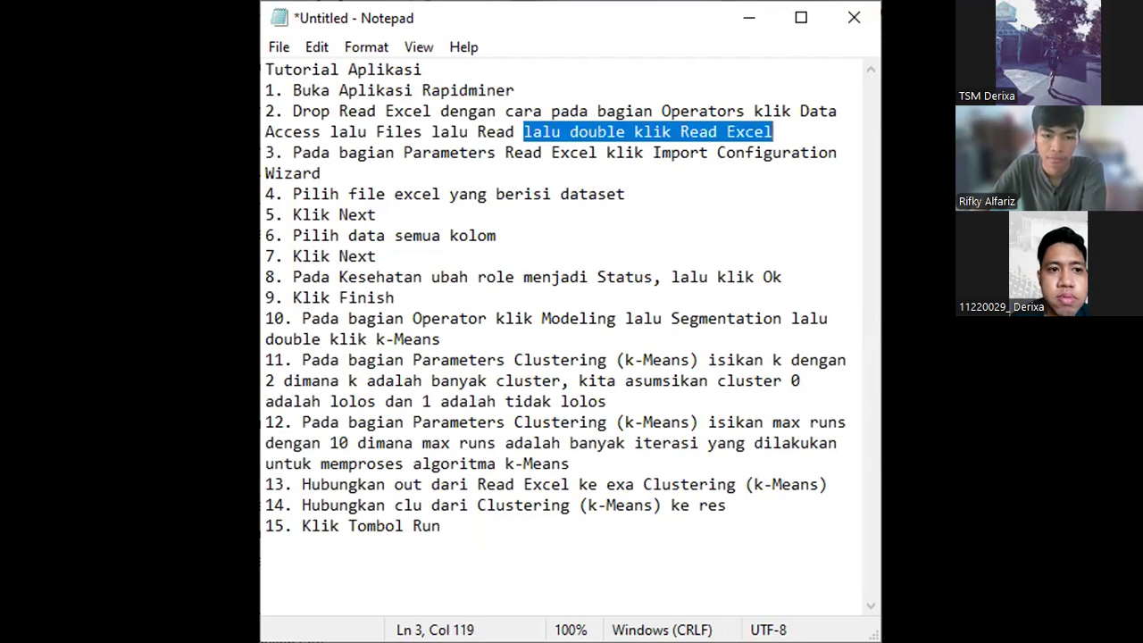
- Switch to Altair AI Studio and add the Read Excel operator from the file-reading operators to the empty process
{"action": "key", "text": "alt+Tab"}
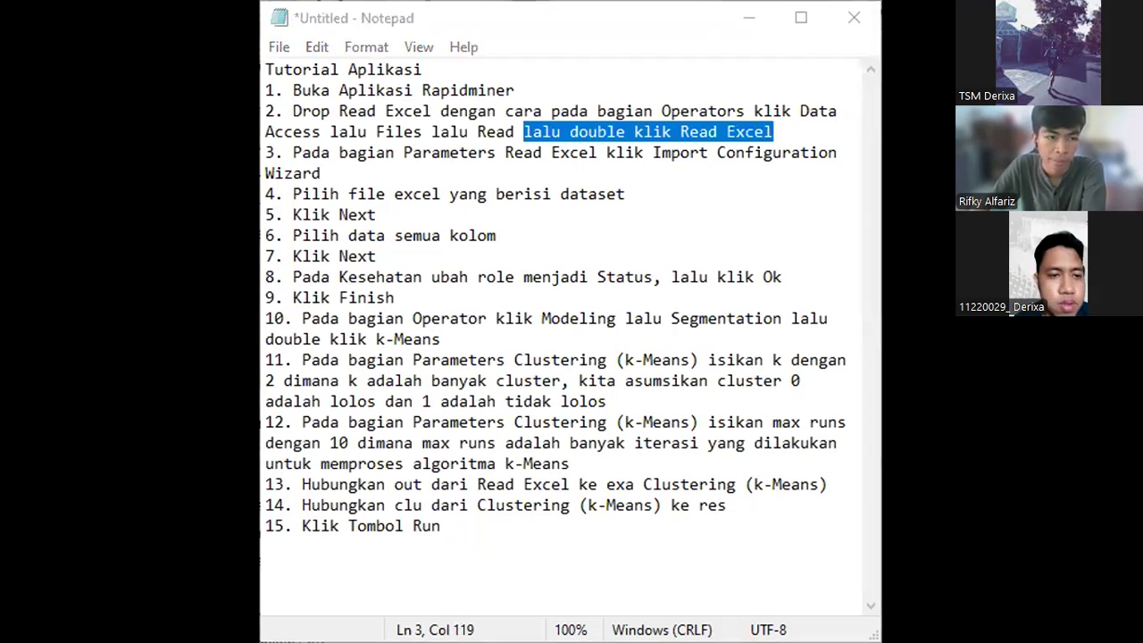
{"action": "key", "text": "alt+Tab"}
{"action": "left_click", "coordinate": [10, 429]}
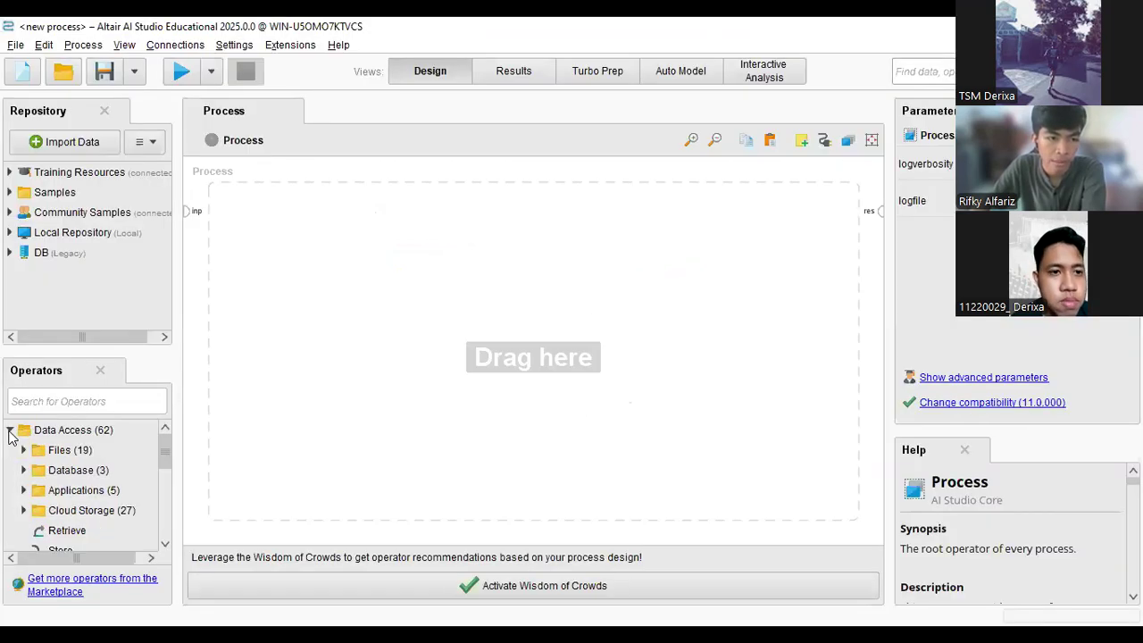
{"action": "left_click", "coordinate": [23, 450]}
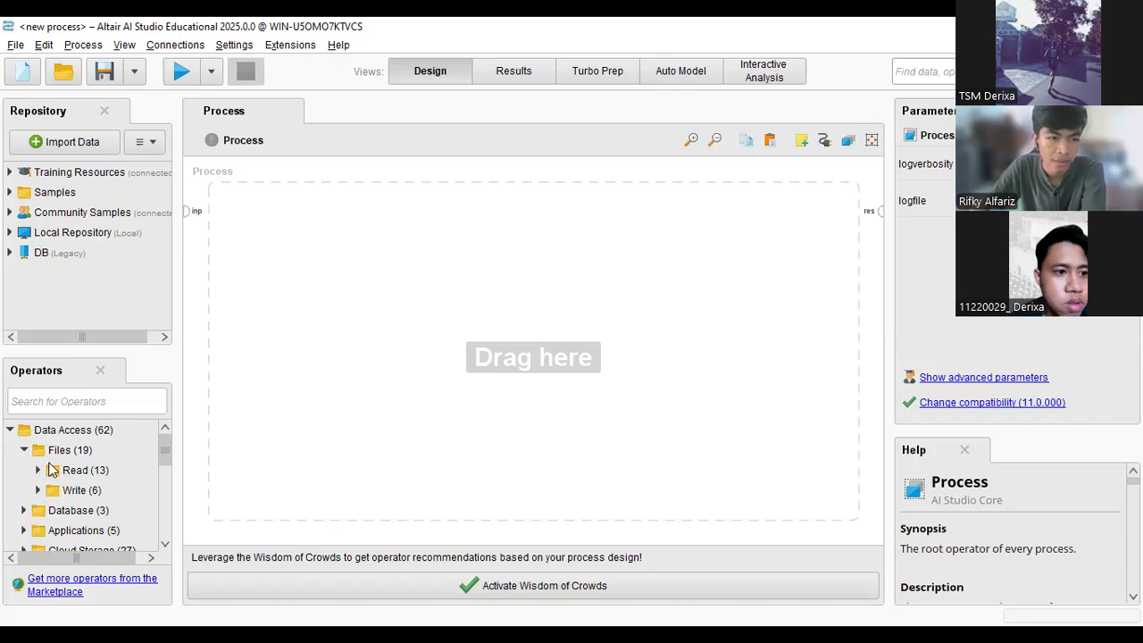
{"action": "left_click", "coordinate": [37, 471]}
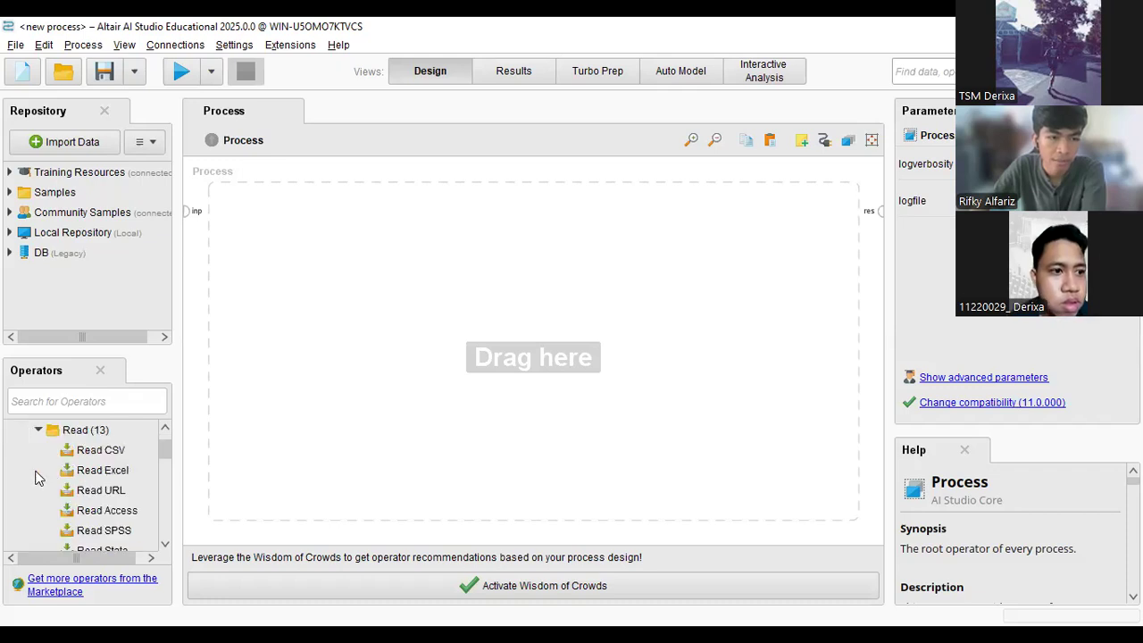
{"action": "left_click", "coordinate": [105, 473]}
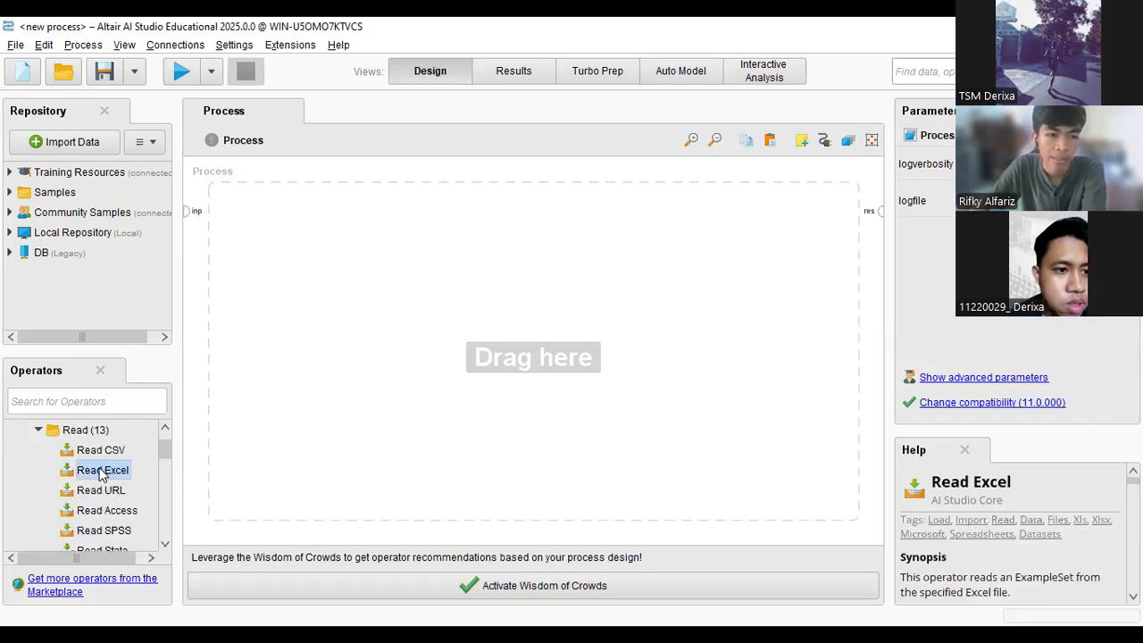
{"action": "double_click", "coordinate": [102, 471]}
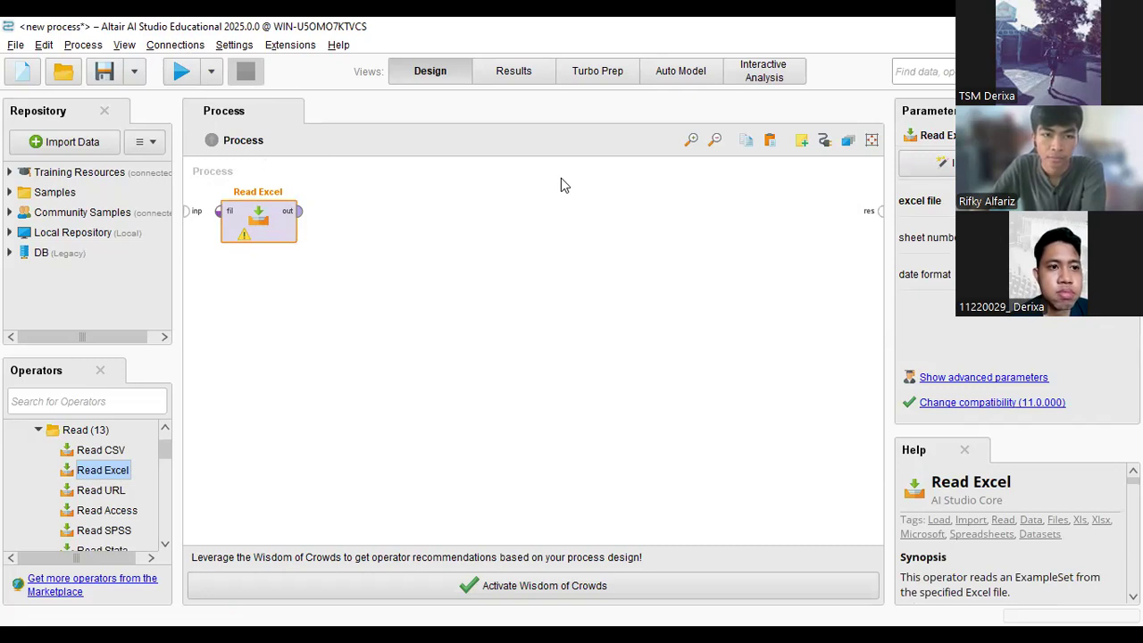
- Check instruction 3 in Notepad, then open the Import Configuration Wizard for the Read Excel operator in Altair AI Studio
{"action": "key", "text": "alt+Tab"}
{"action": "left_click_drag", "start_coordinate": [294, 153], "coordinate": [407, 168]}
{"action": "double_click", "coordinate": [644, 150]}
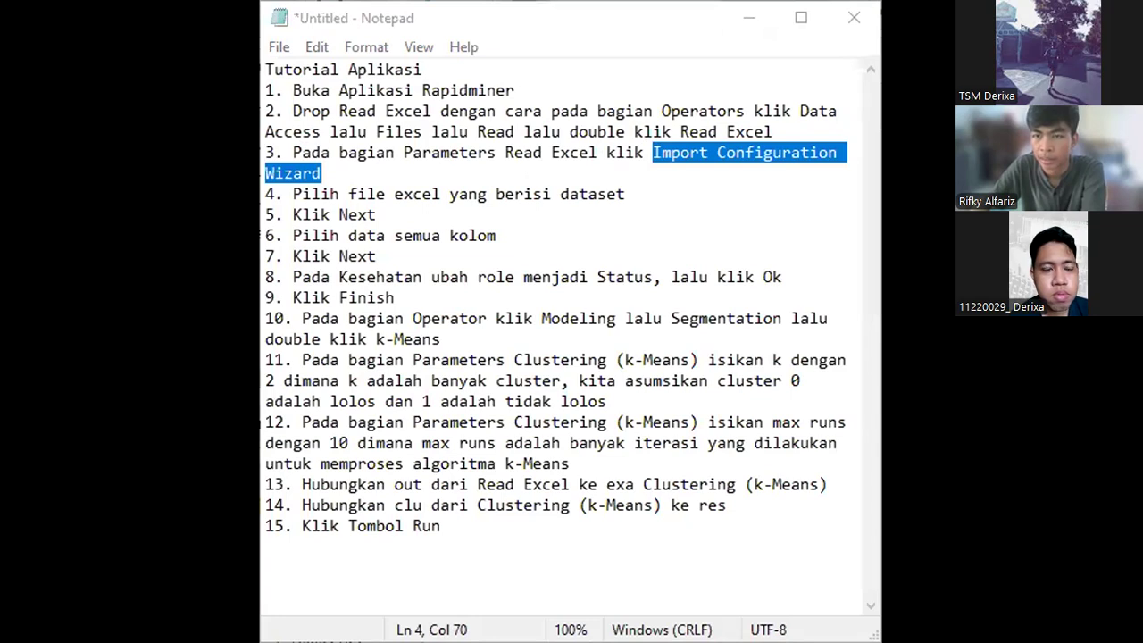
{"action": "key", "text": "alt+Tab"}
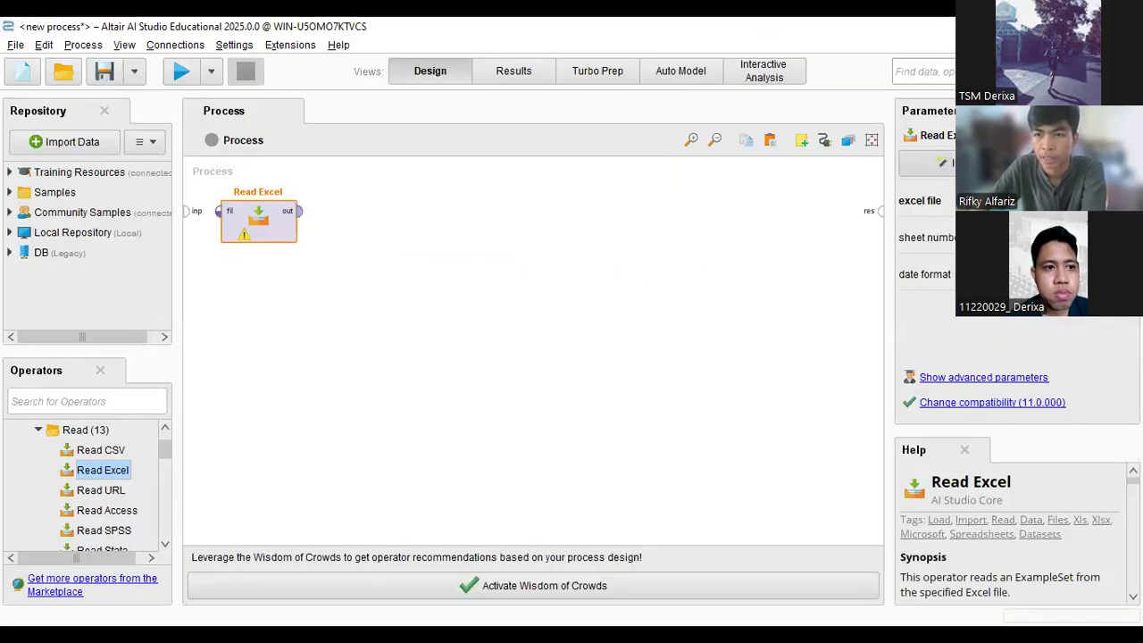
{"action": "left_click", "coordinate": [1017, 164]}
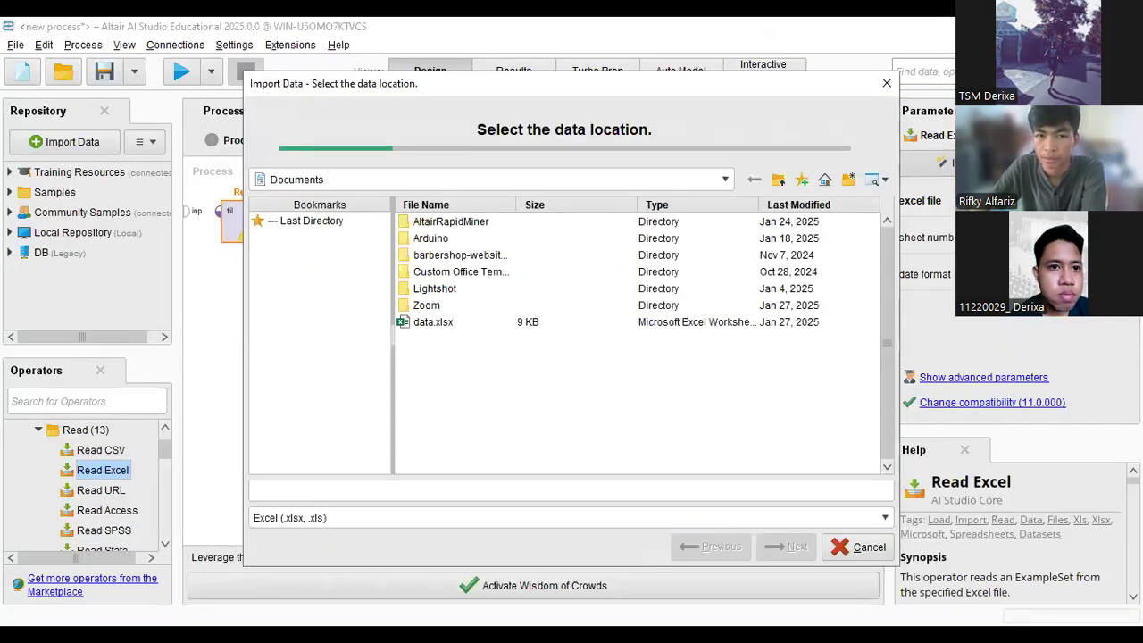
- Return to the Notepad tutorial and read instruction 4 on choosing the Excel file that contains the dataset
{"action": "key", "text": "alt+Tab"}
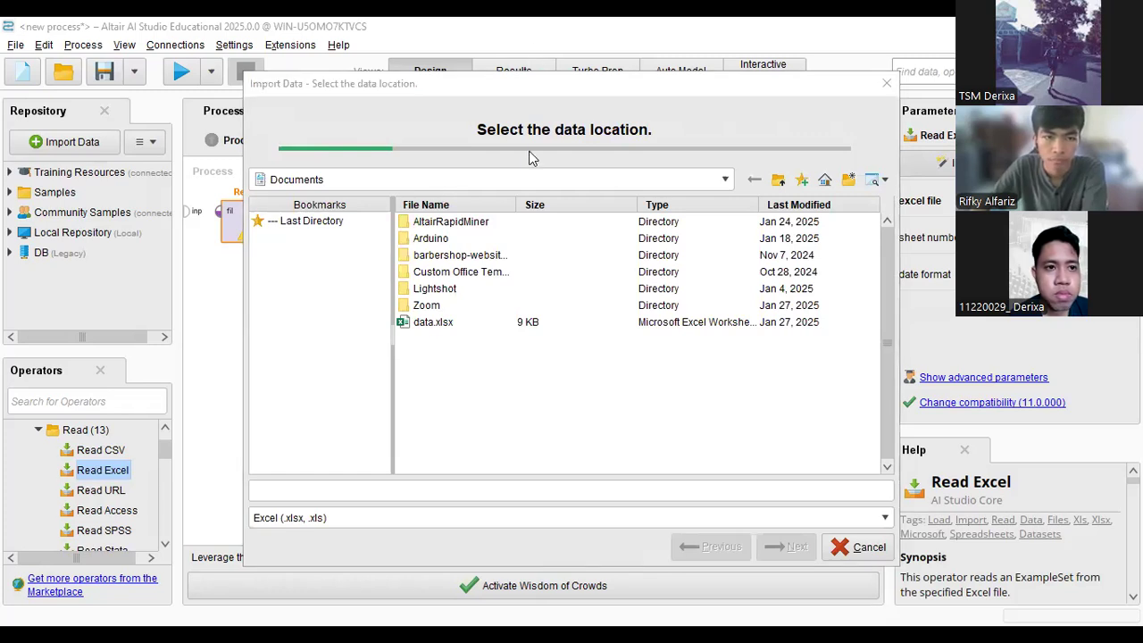
{"action": "key", "text": "alt+Tab"}
{"action": "left_click_drag", "start_coordinate": [293, 194], "coordinate": [623, 189]}
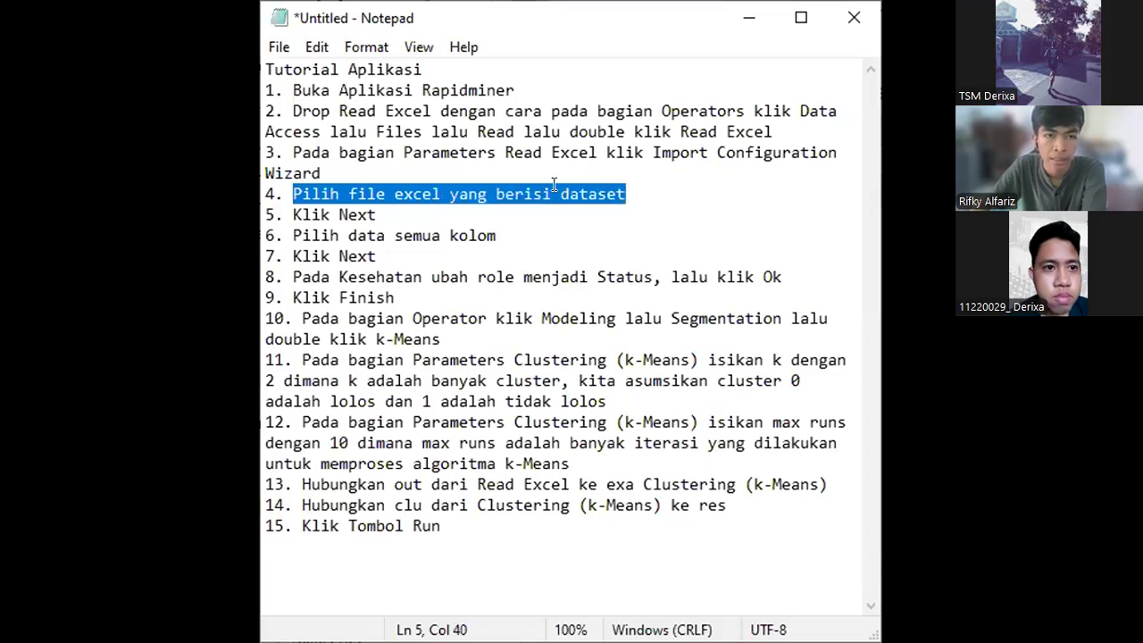
{"action": "double_click", "coordinate": [564, 194]}
{"action": "left_click", "coordinate": [635, 190]}
{"action": "left_click_drag", "start_coordinate": [636, 190], "coordinate": [561, 193]}
{"action": "left_click", "coordinate": [634, 190]}
{"action": "left_click_drag", "start_coordinate": [633, 190], "coordinate": [557, 193]}
{"action": "left_click", "coordinate": [633, 188]}
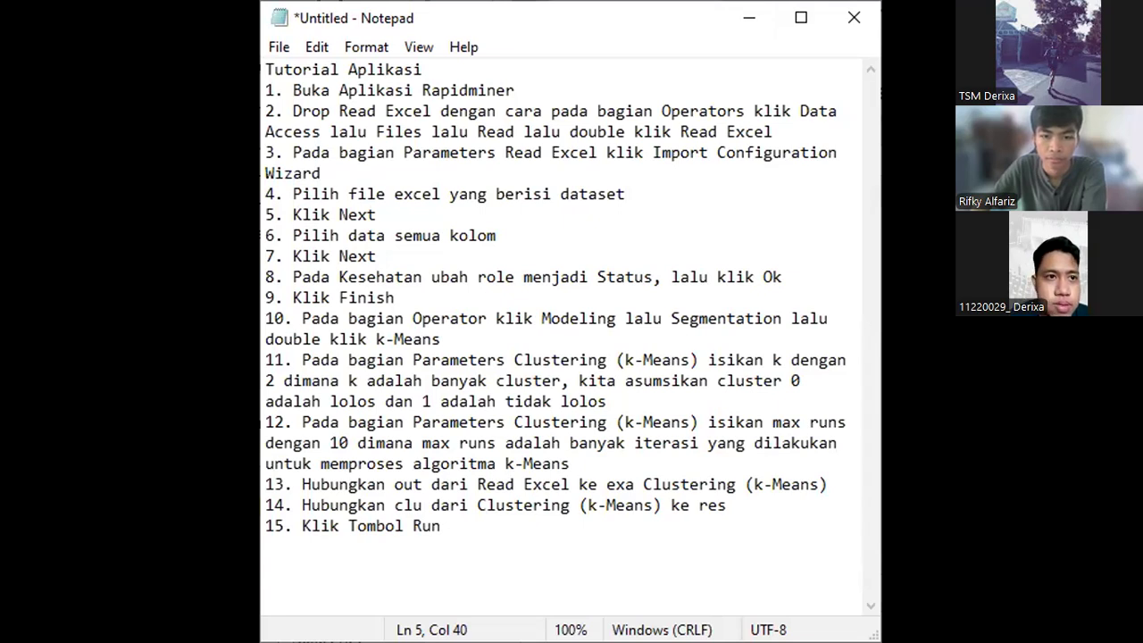
- Choose data.xlsx from Documents as the import file in Altair AI Studio and proceed to the cell selection, consulting instruction 5 in Notepad
{"action": "key", "text": "alt+Tab"}
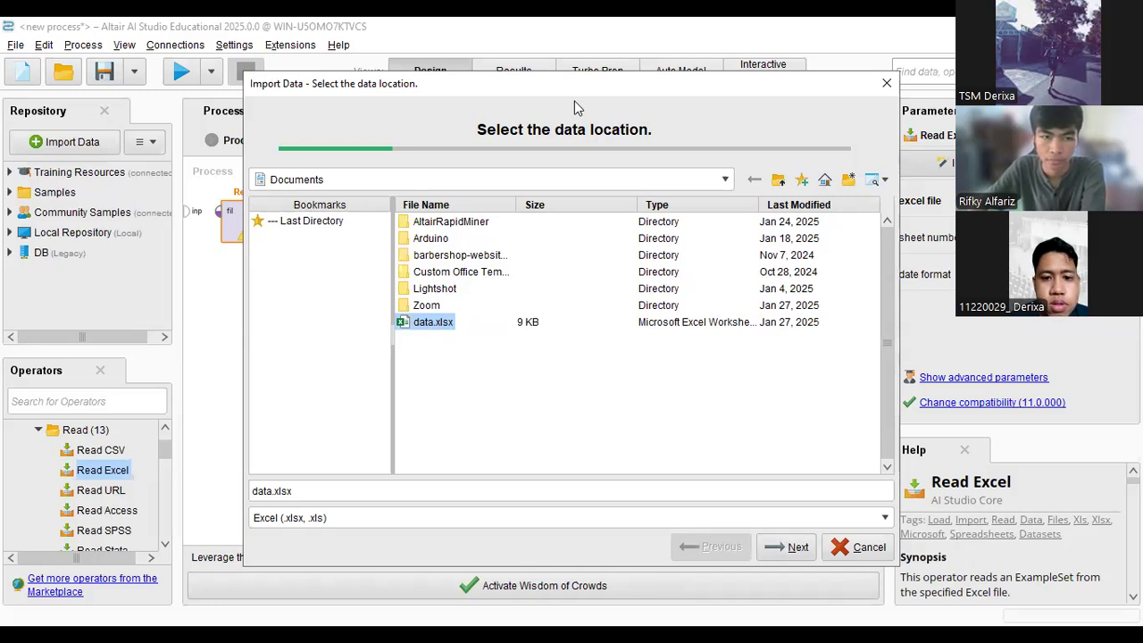
{"action": "left_click_drag", "start_coordinate": [377, 215], "coordinate": [293, 215]}
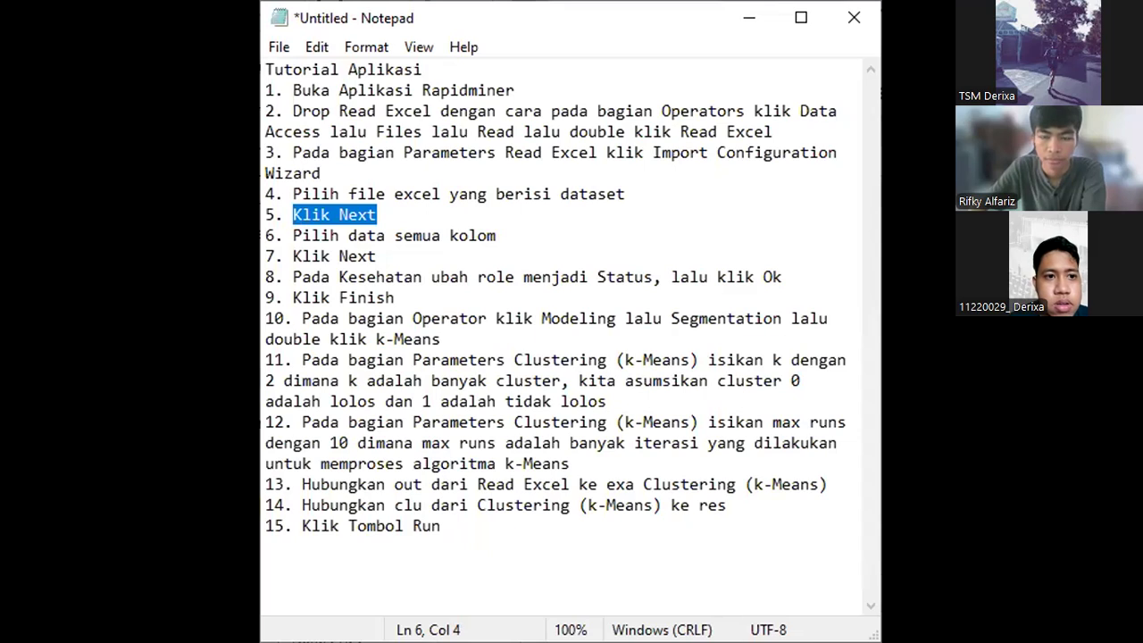
{"action": "key", "text": "alt+Tab"}
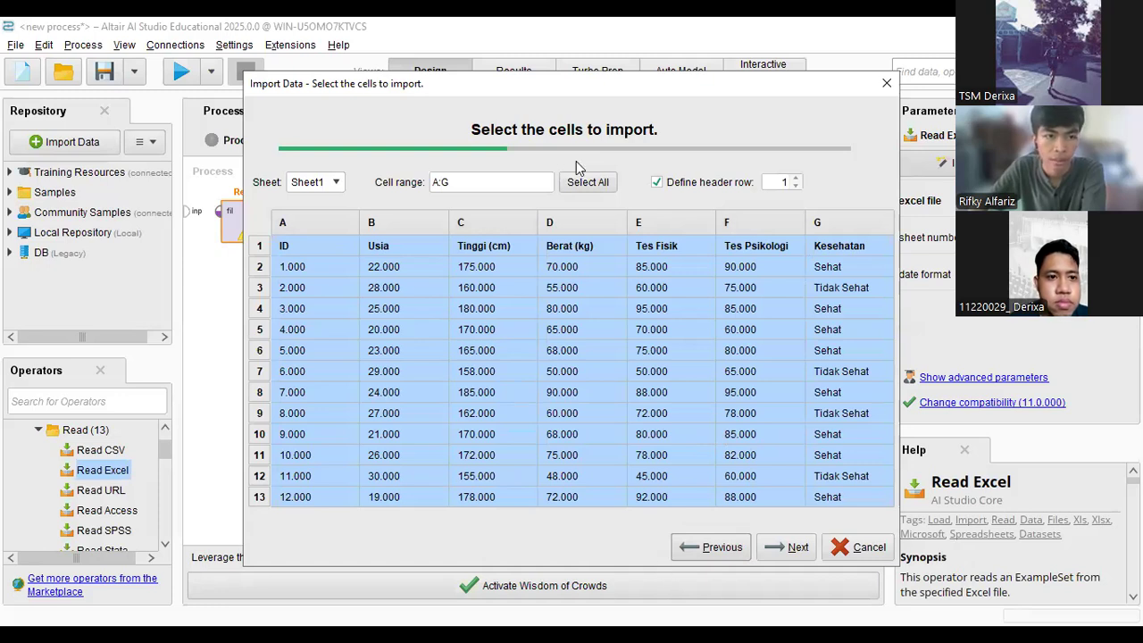
- Check instruction 6 in Notepad, then select all cells of Sheet1 for import and continue to column formatting
{"action": "key", "text": "alt+Tab"}
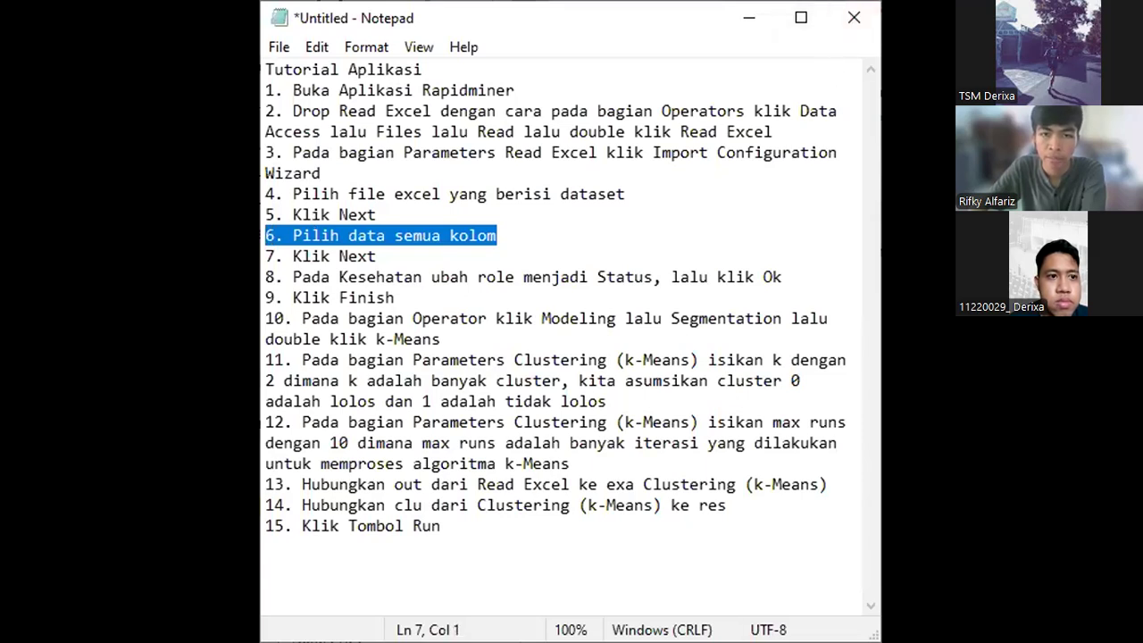
{"action": "key", "text": "alt+Tab"}
{"action": "left_click", "coordinate": [316, 241]}
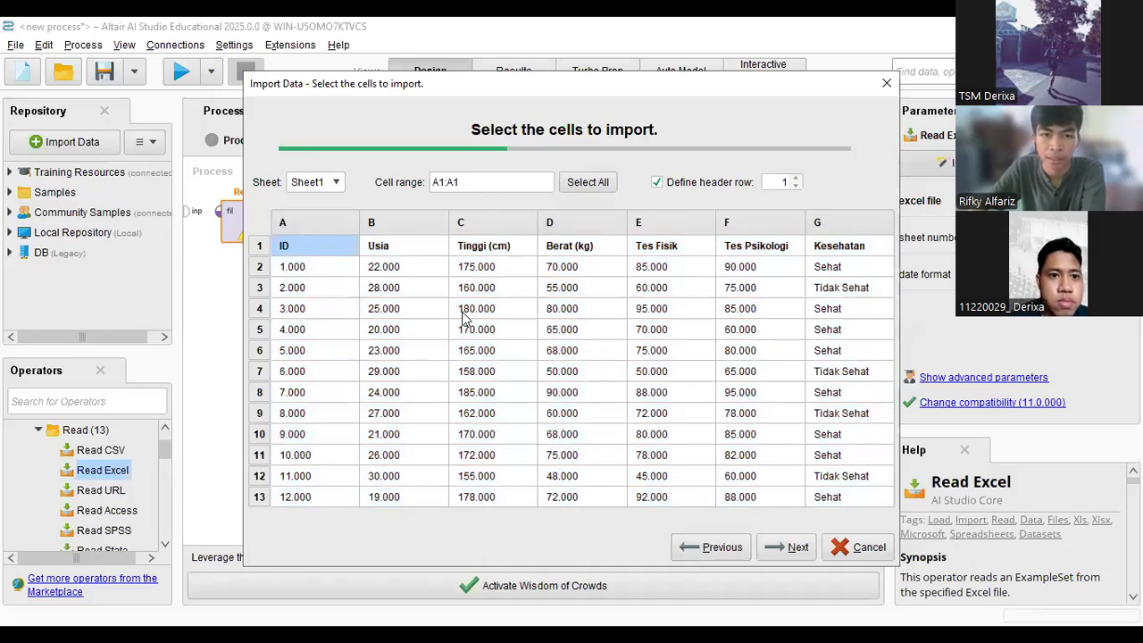
{"action": "left_click", "coordinate": [576, 332]}
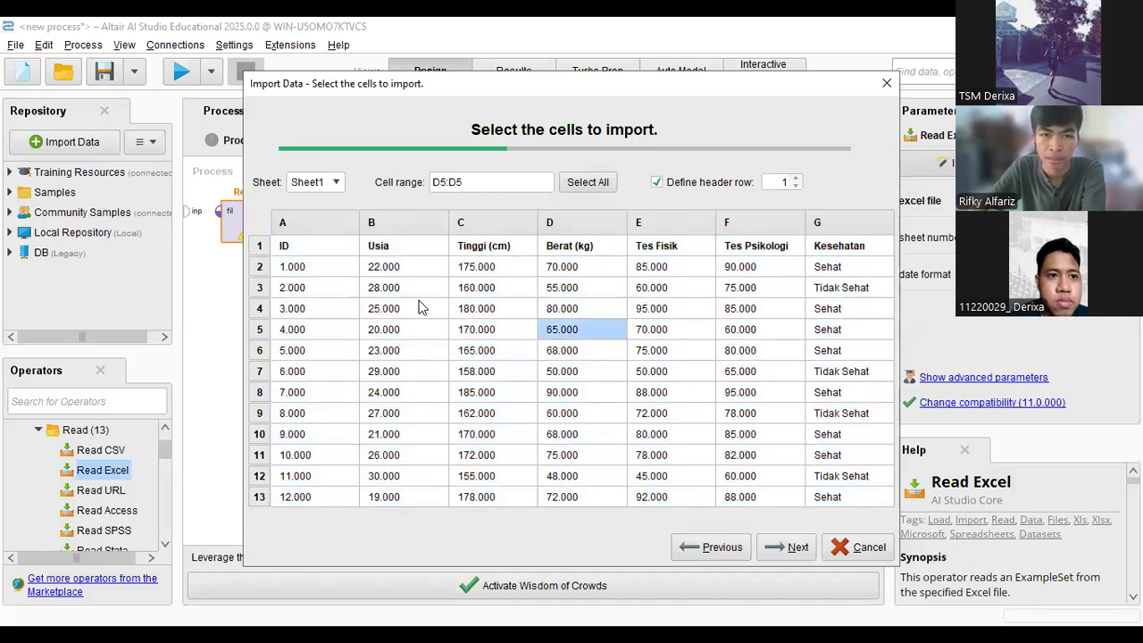
{"action": "left_click", "coordinate": [589, 184]}
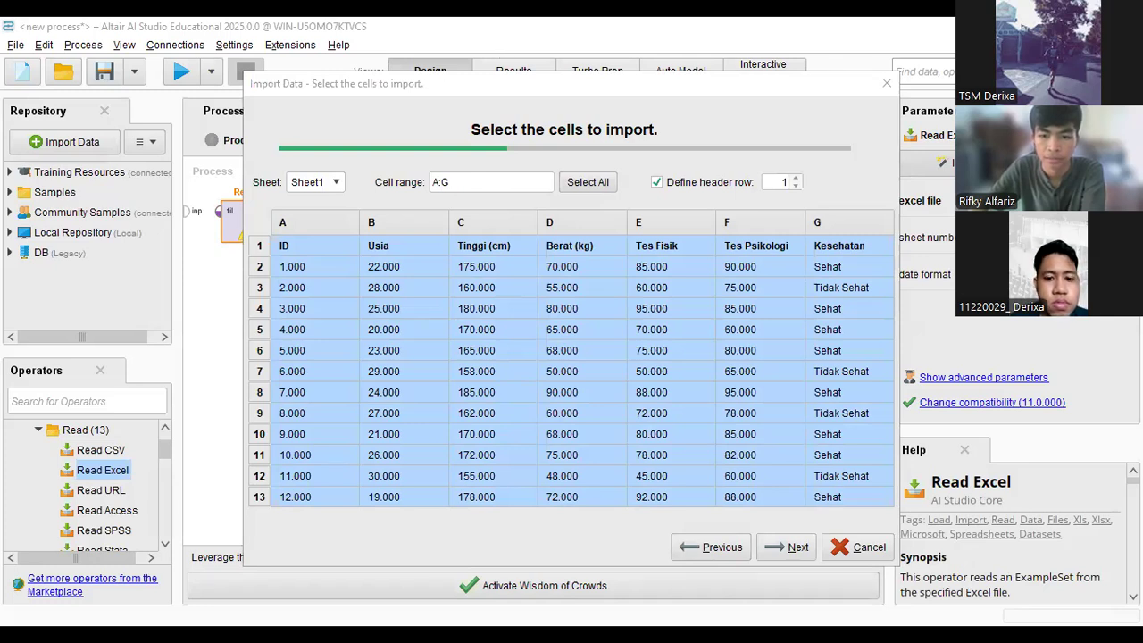
{"action": "left_click", "coordinate": [786, 547]}
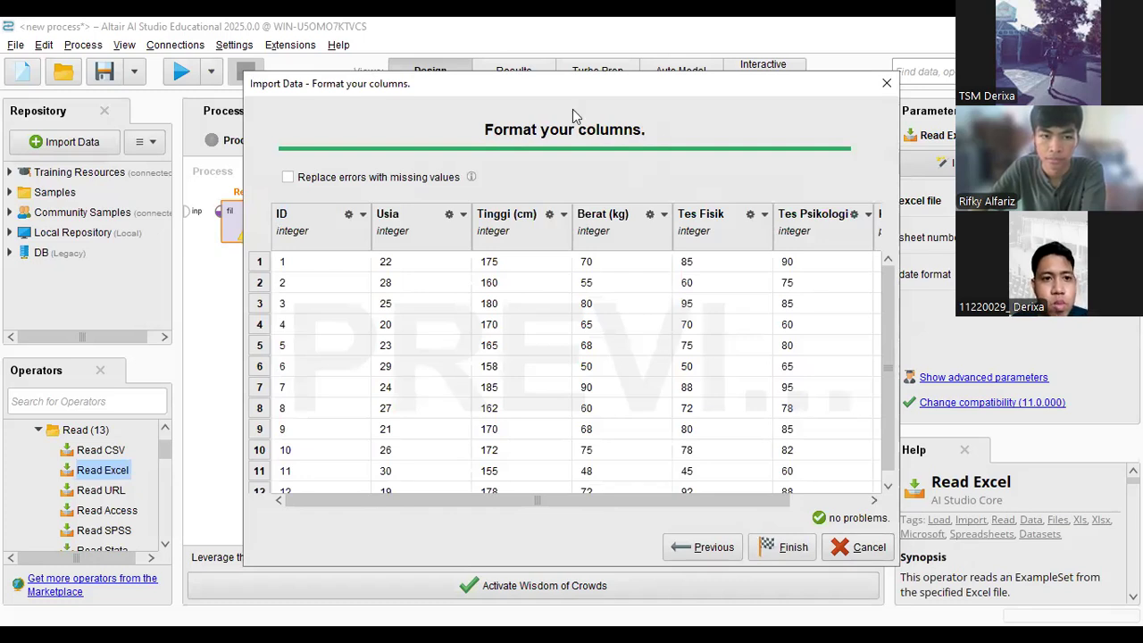
- Read instruction 8 in Notepad, then change the role of the Kesehatan column to Status in the import wizard
{"action": "key", "text": "alt+Tab"}
{"action": "left_click_drag", "start_coordinate": [292, 277], "coordinate": [469, 277]}
{"action": "left_click_drag", "start_coordinate": [597, 276], "coordinate": [782, 276]}
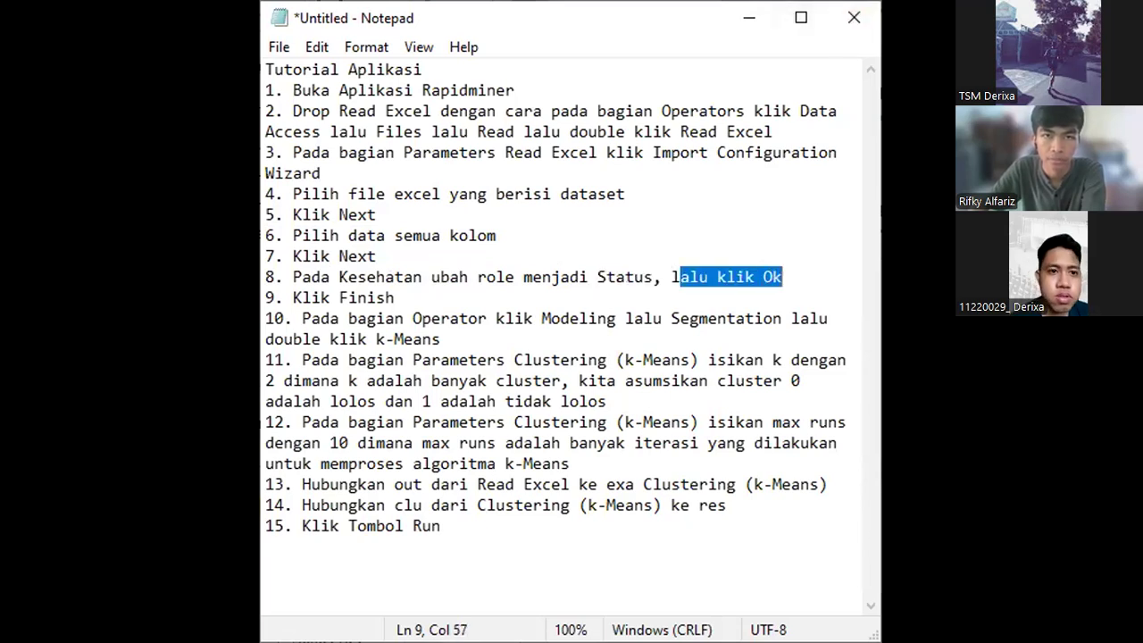
{"action": "key", "text": "alt+Tab"}
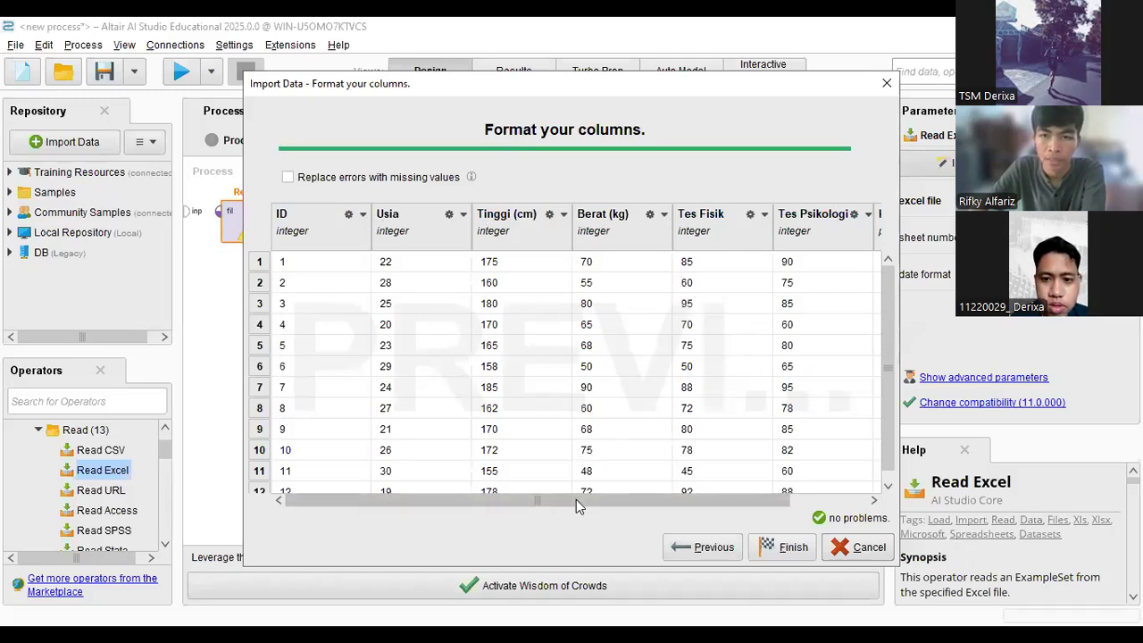
{"action": "left_click_drag", "start_coordinate": [688, 503], "coordinate": [767, 502]}
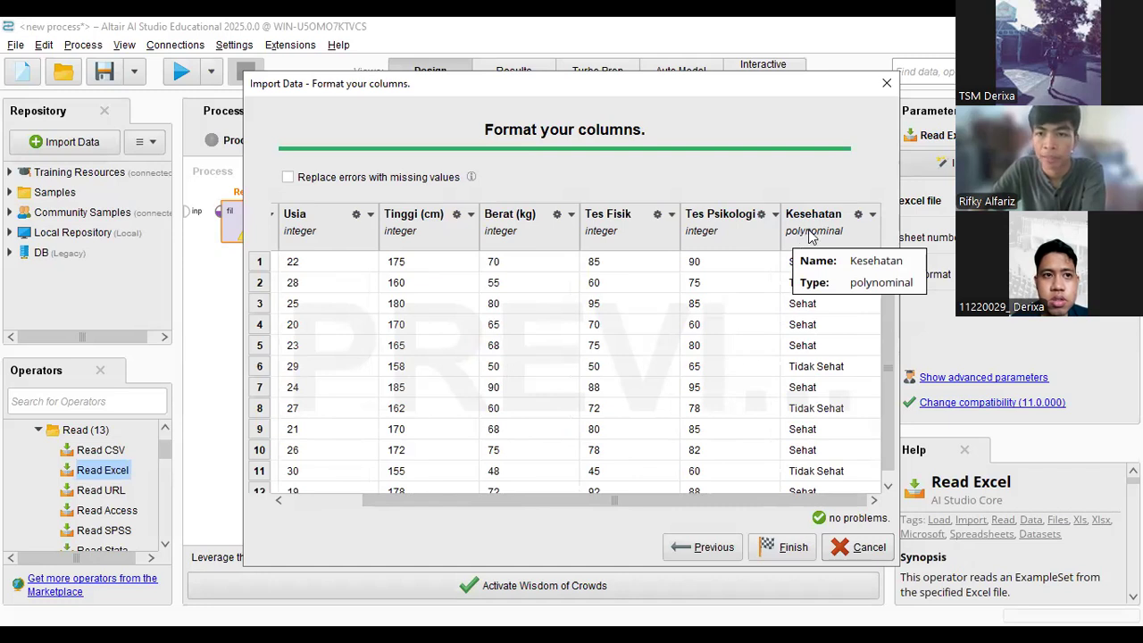
{"action": "left_click", "coordinate": [857, 219]}
{"action": "left_click", "coordinate": [869, 258]}
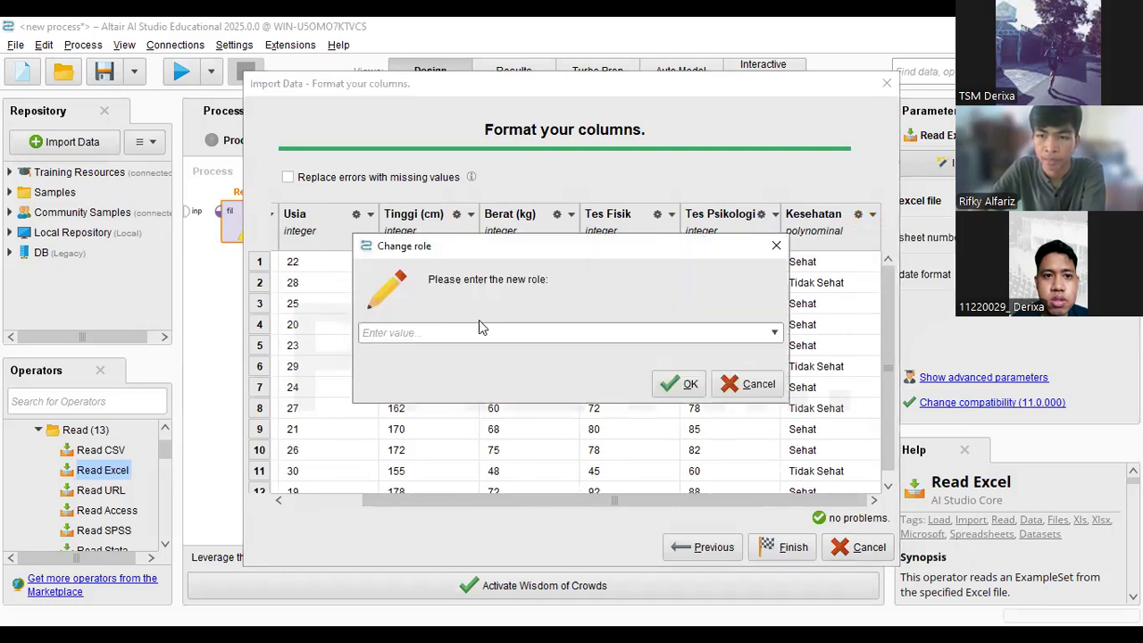
{"action": "type", "text": "Status"}
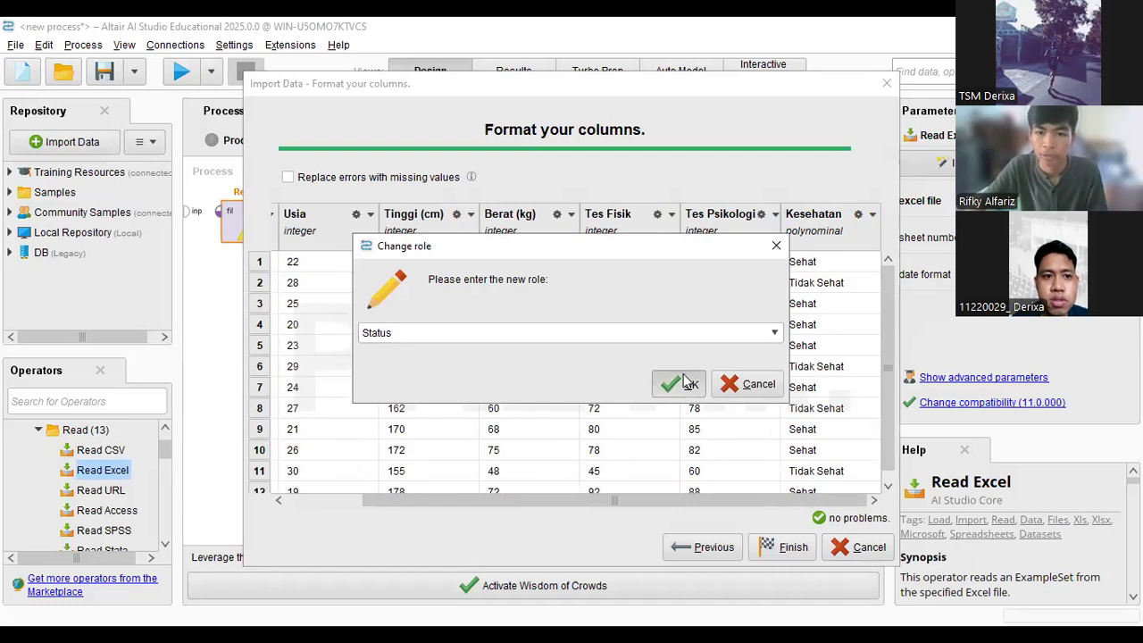
{"action": "left_click", "coordinate": [687, 382]}
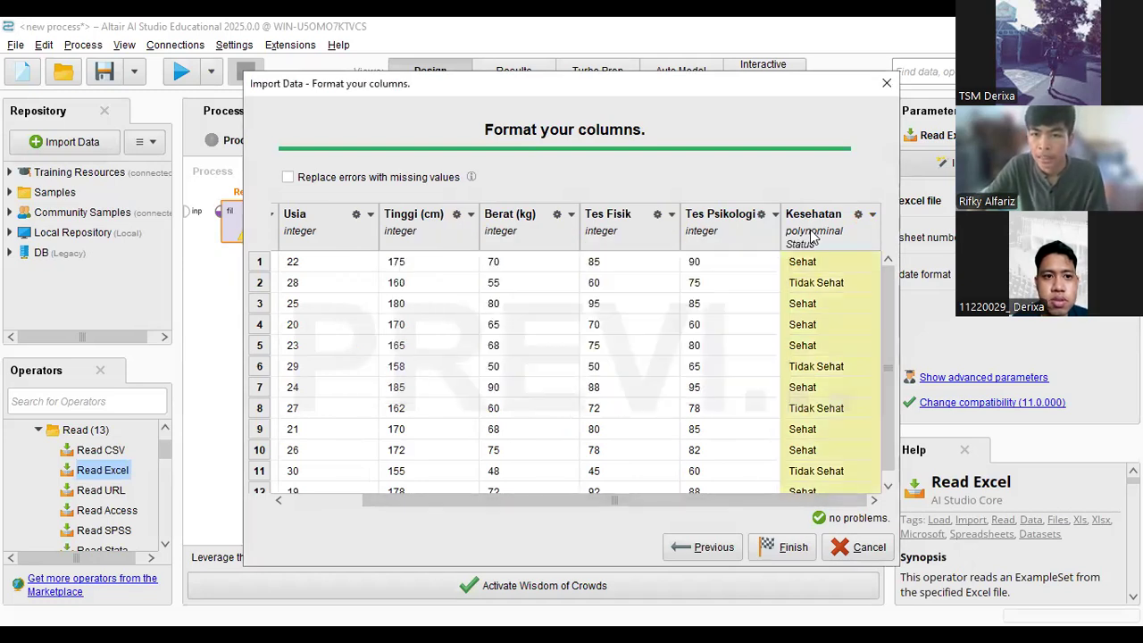
- Change the role of the ID column to id and finish the Excel import
{"action": "left_click_drag", "start_coordinate": [735, 498], "coordinate": [465, 499]}
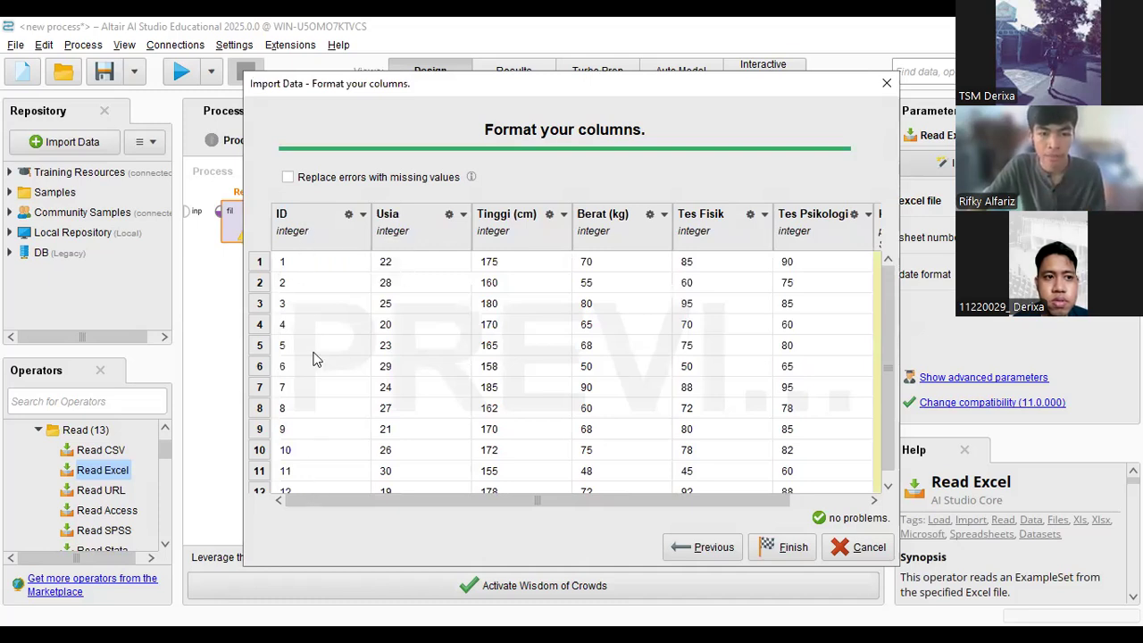
{"action": "left_click", "coordinate": [349, 216]}
{"action": "left_click", "coordinate": [359, 259]}
{"action": "left_click", "coordinate": [429, 331]}
{"action": "type", "text": "id"}
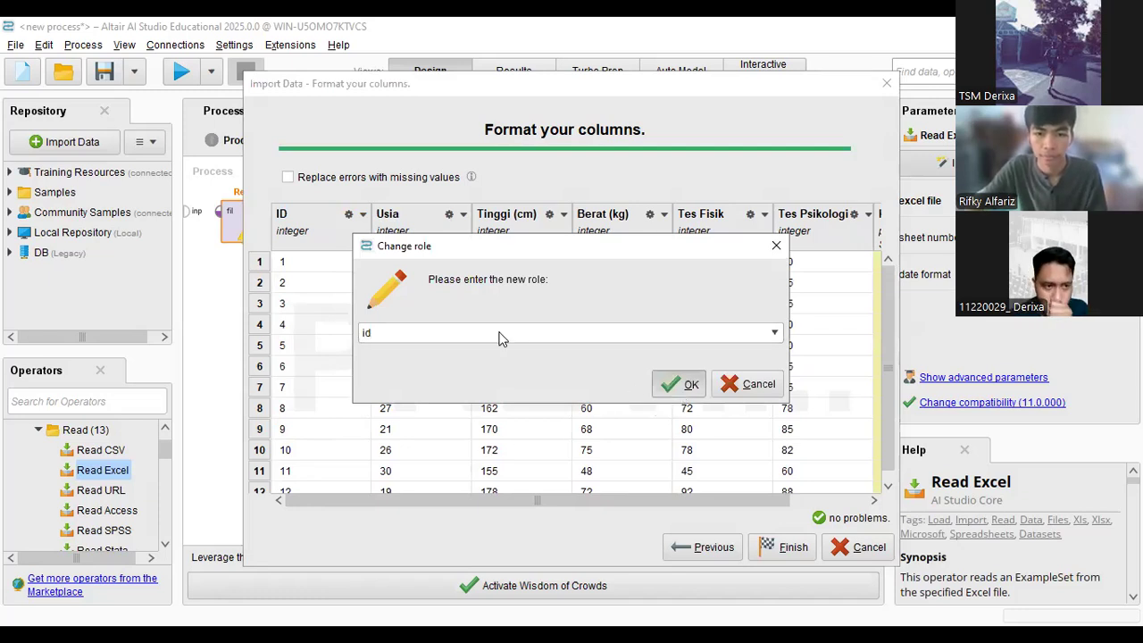
{"action": "key", "text": "Return"}
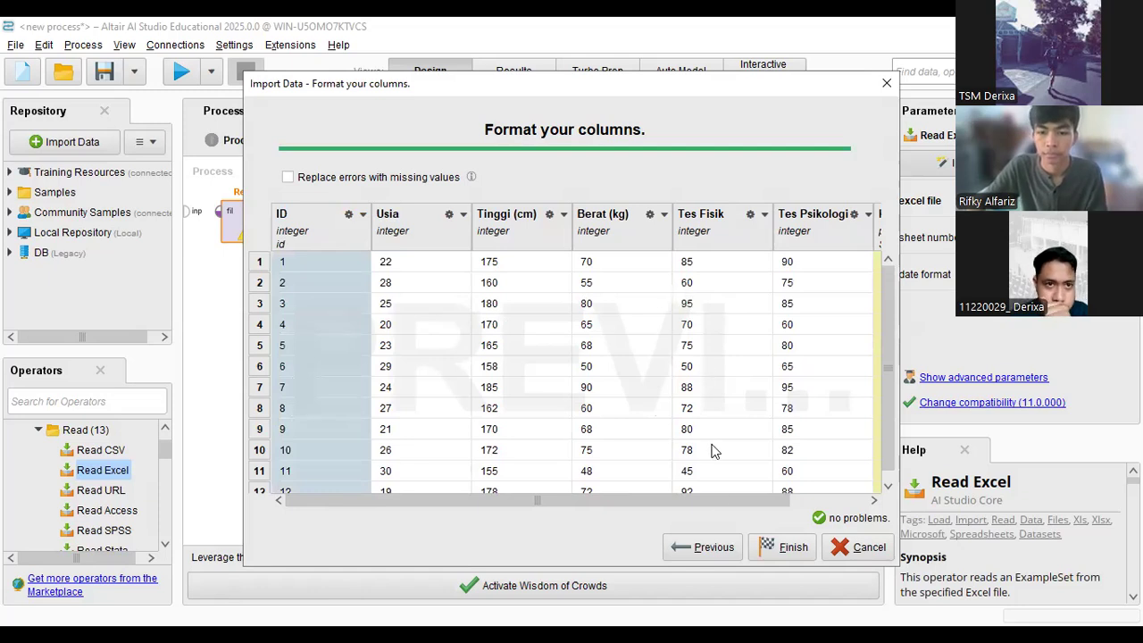
{"action": "left_click", "coordinate": [778, 553]}
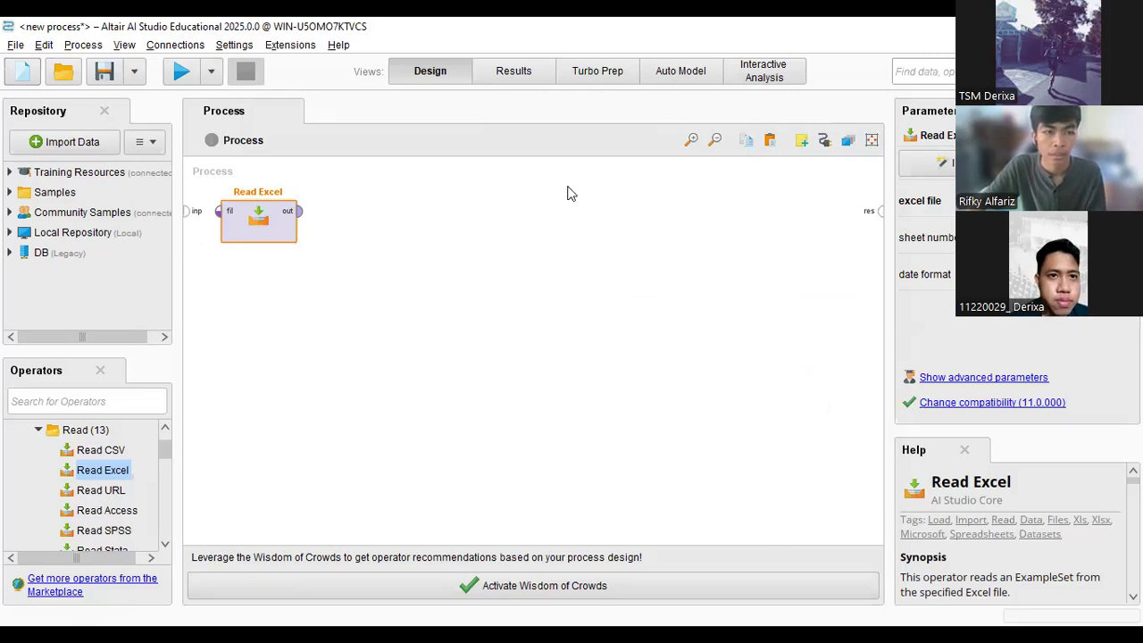
- Switch to Notepad and correct "Operator" to "Operators" in instruction 10 while reading about the Modeling operators
{"action": "key", "text": "alt+Tab"}
{"action": "left_click_drag", "start_coordinate": [302, 319], "coordinate": [610, 308]}
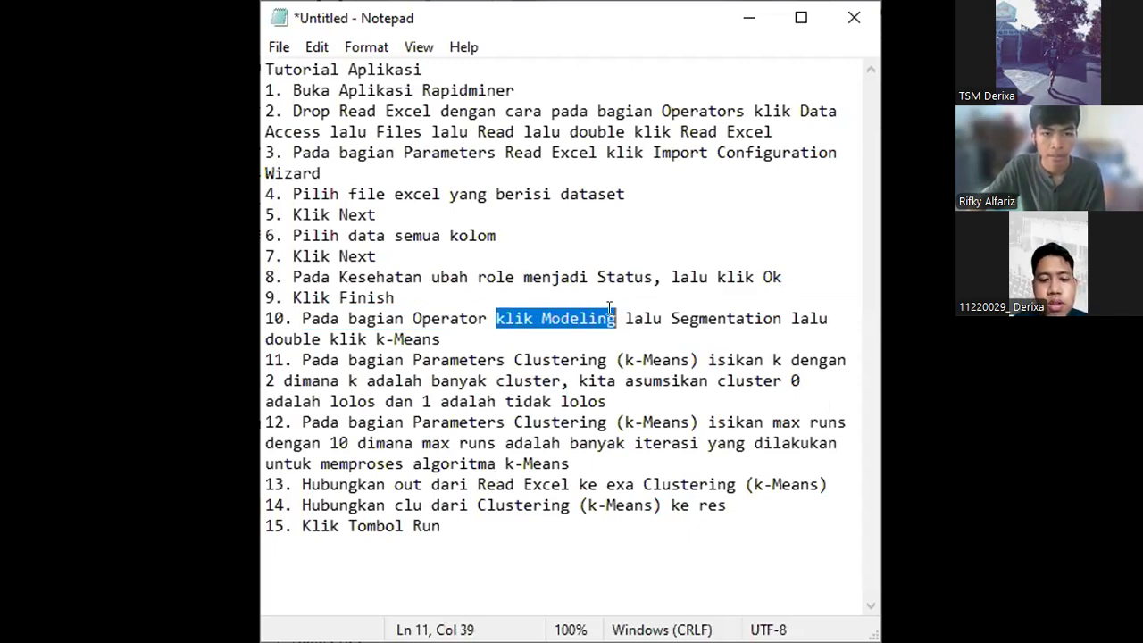
{"action": "left_click", "coordinate": [482, 314]}
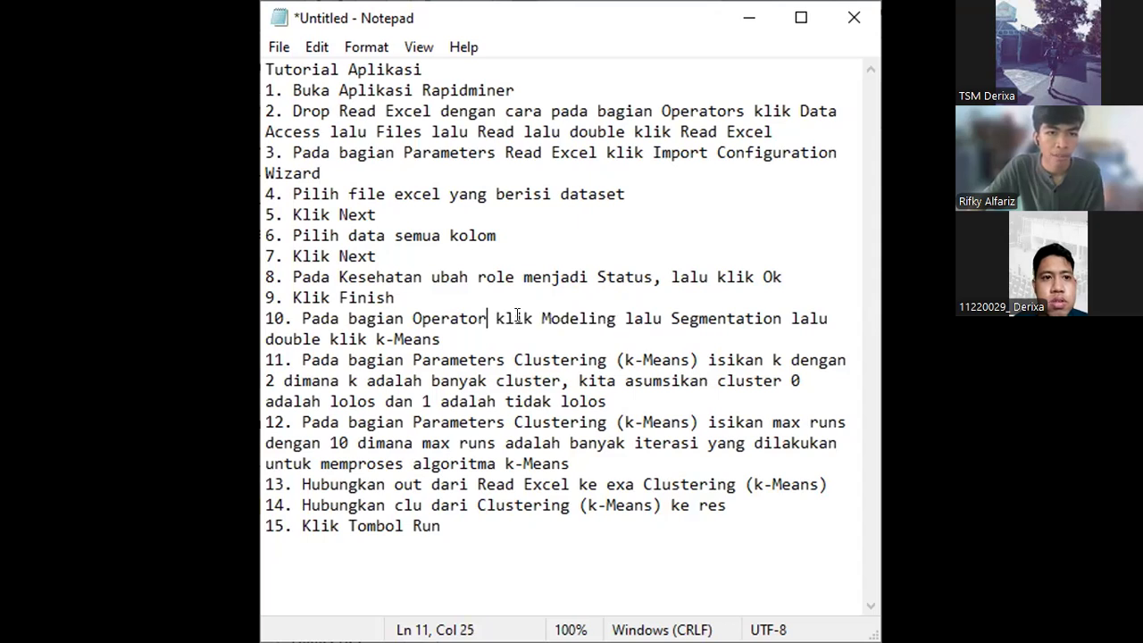
{"action": "type", "text": "s"}
{"action": "left_click_drag", "start_coordinate": [550, 317], "coordinate": [625, 318]}
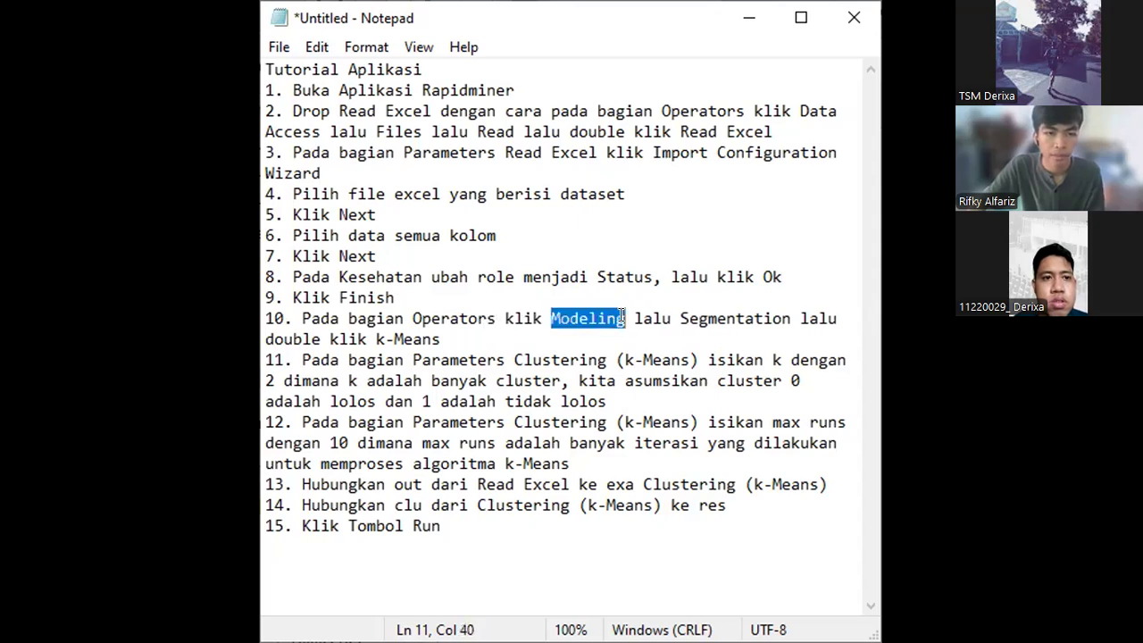
- Read the rest of instruction 10 in Notepad, then switch to AI Studio and add the k-Means operator from Modeling's Segmentation group to the process
{"action": "left_click", "coordinate": [732, 314]}
{"action": "double_click", "coordinate": [732, 314]}
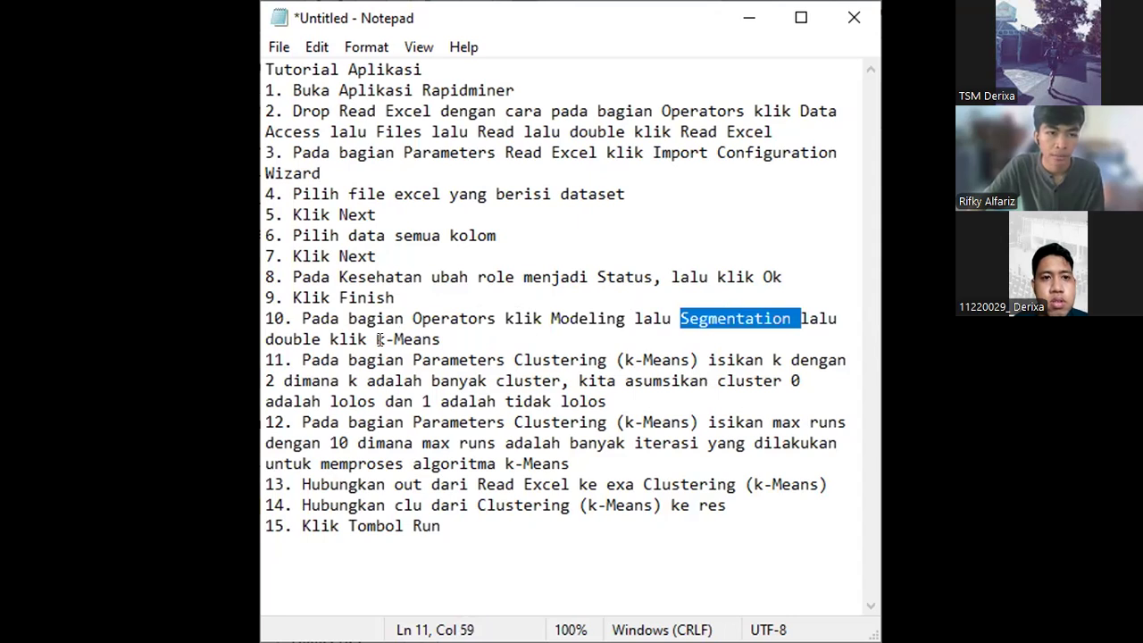
{"action": "left_click_drag", "start_coordinate": [332, 337], "coordinate": [459, 339]}
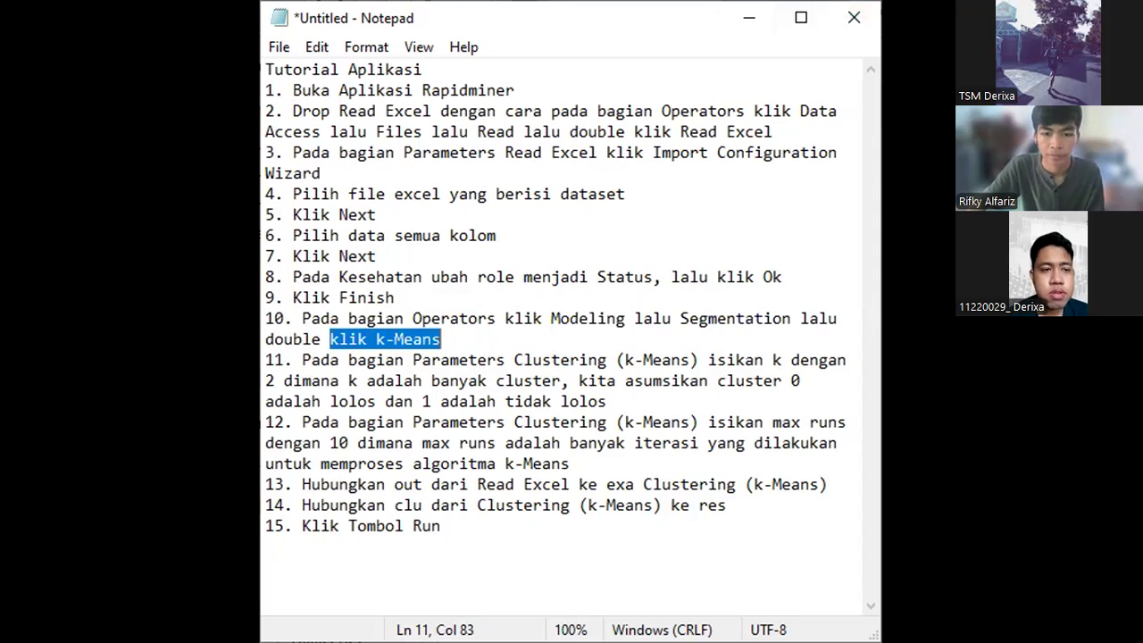
{"action": "key", "text": "alt+Tab"}
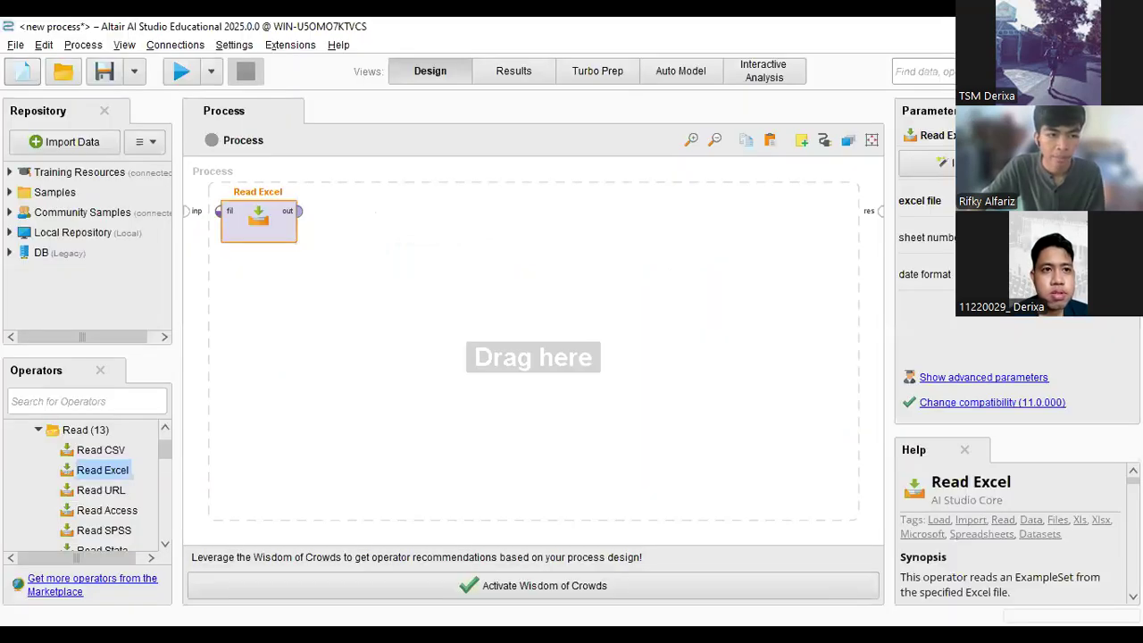
{"action": "left_click", "coordinate": [39, 430]}
{"action": "left_click", "coordinate": [24, 449]}
{"action": "left_click", "coordinate": [10, 429]}
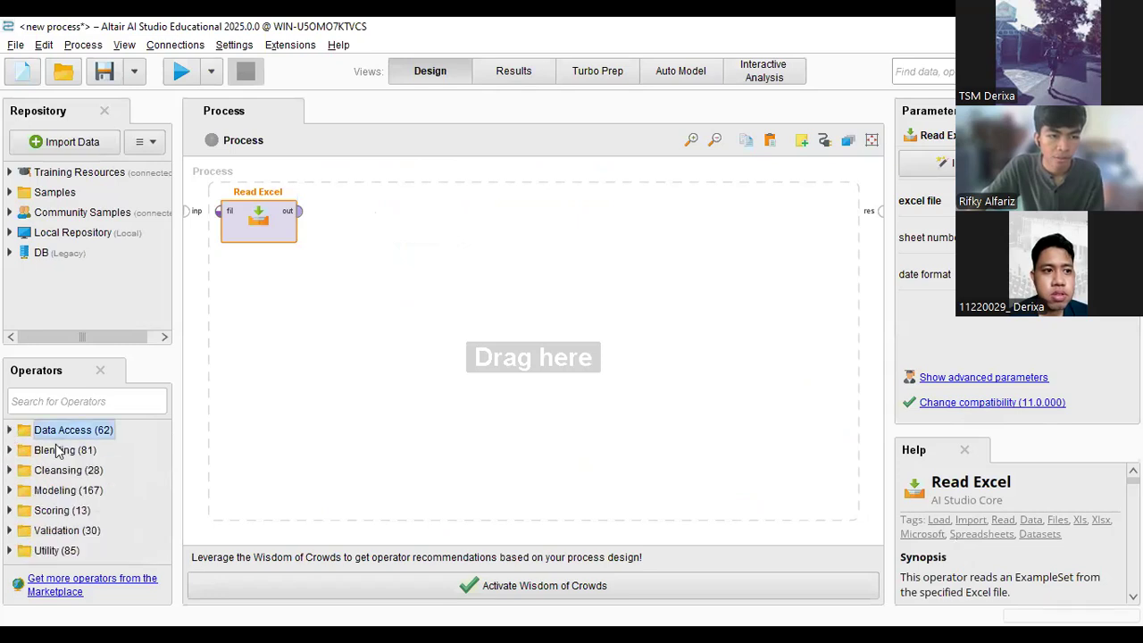
{"action": "left_click", "coordinate": [10, 490]}
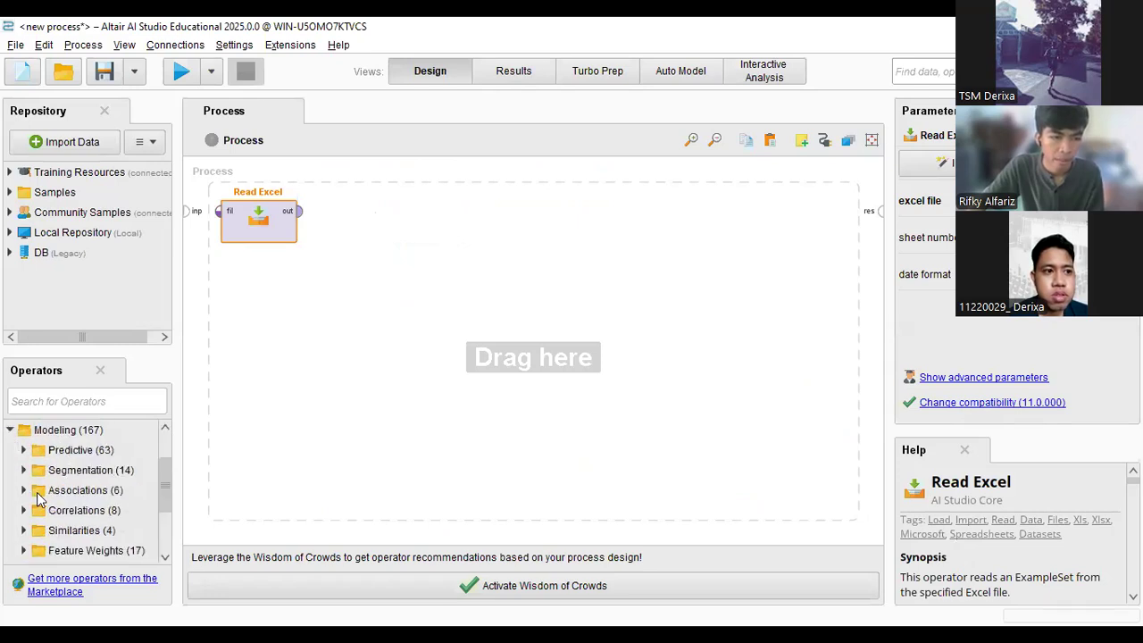
{"action": "left_click", "coordinate": [25, 471]}
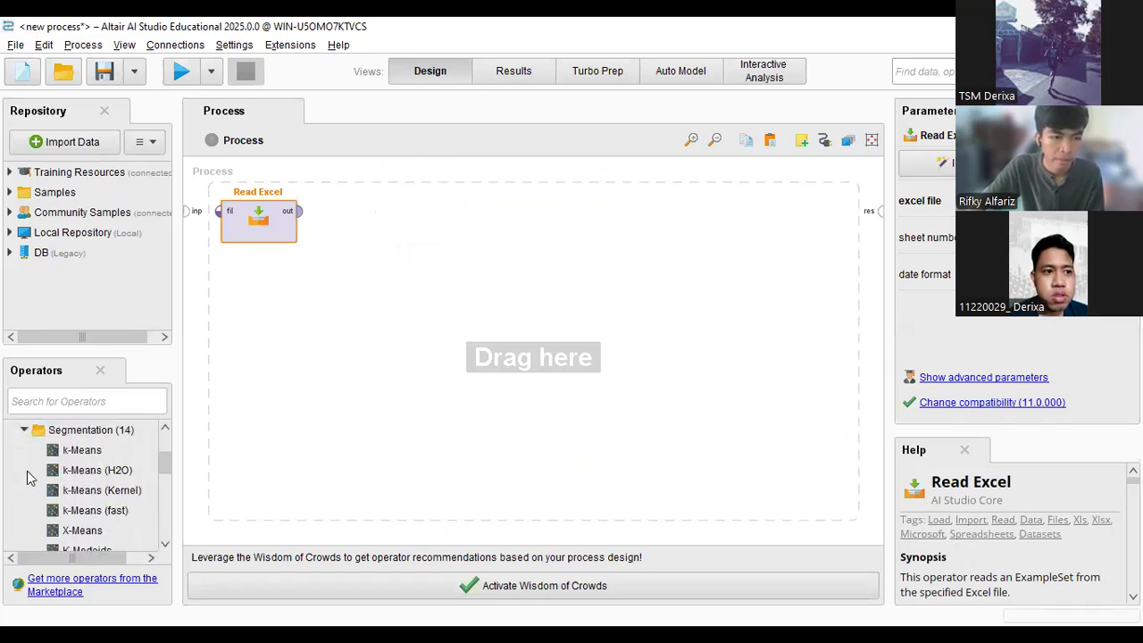
{"action": "left_click", "coordinate": [90, 455]}
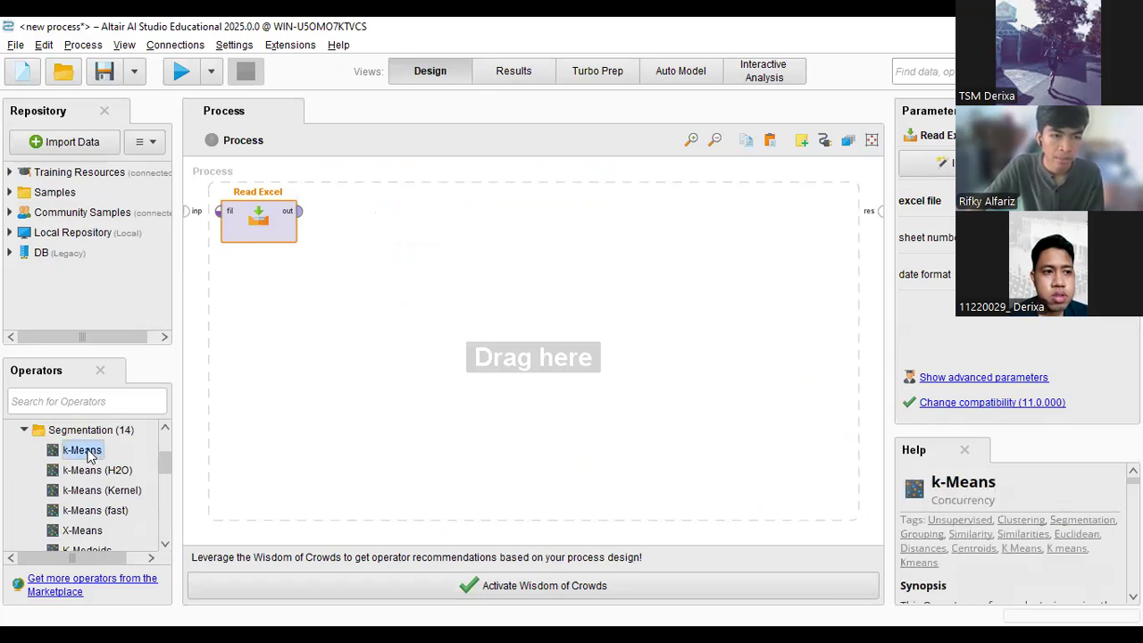
{"action": "double_click", "coordinate": [82, 449]}
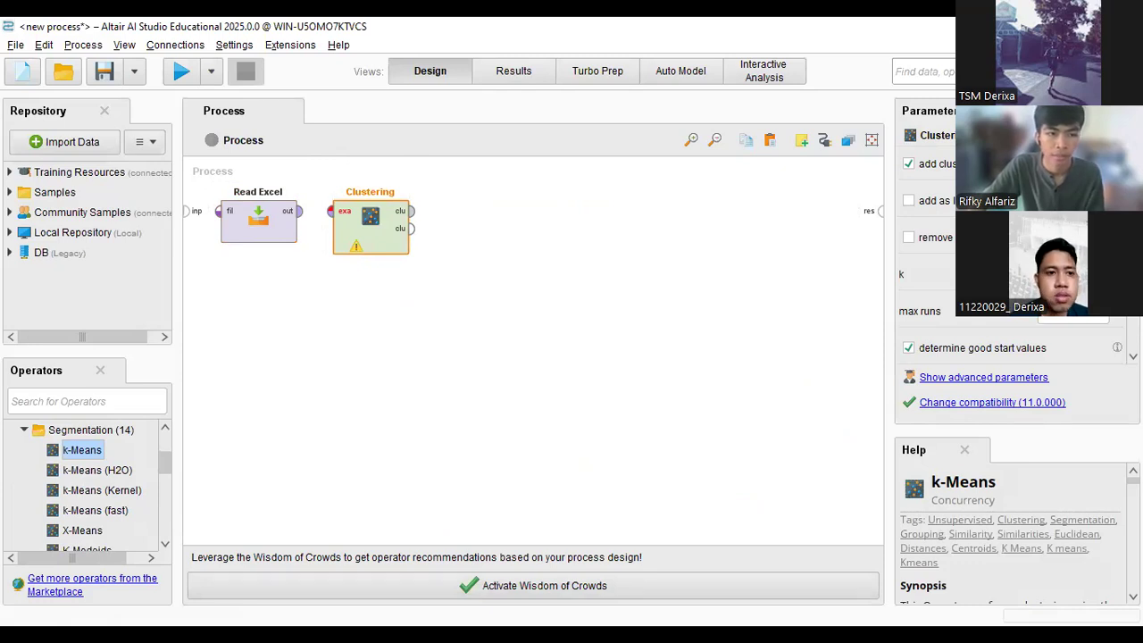
- Examine instruction 11 in Notepad for the k parameter of Clustering (k-Means) and the meaning of each cluster, then return to AI Studio
{"action": "key", "text": "alt+Tab"}
{"action": "left_click_drag", "start_coordinate": [302, 360], "coordinate": [784, 358]}
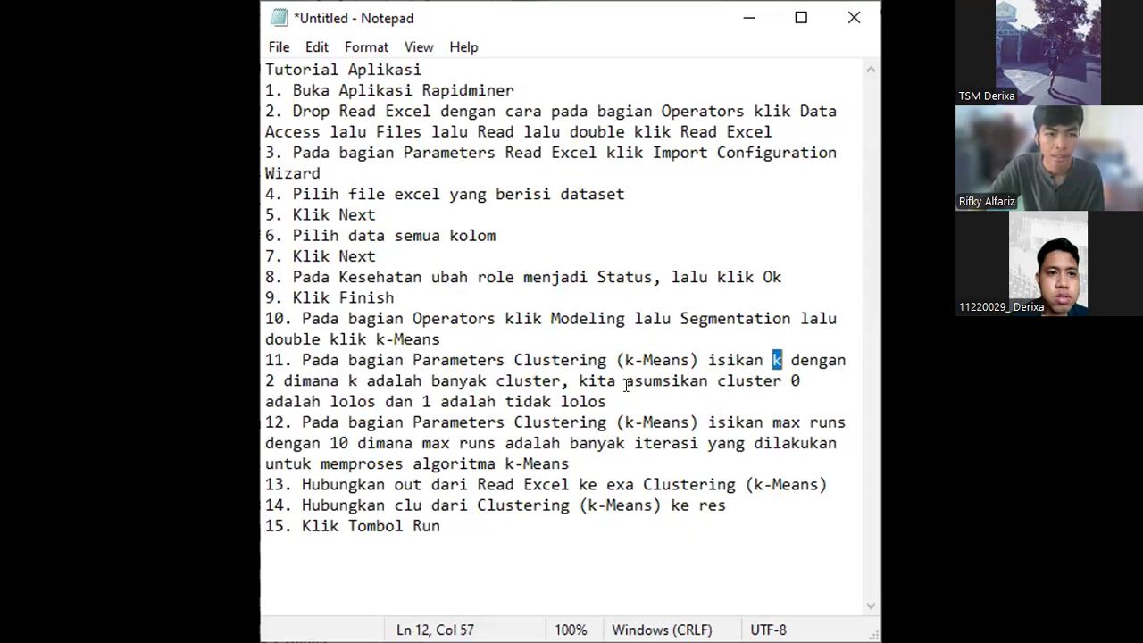
{"action": "left_click", "coordinate": [271, 380]}
{"action": "double_click", "coordinate": [312, 381]}
{"action": "left_click", "coordinate": [355, 382]}
{"action": "left_click_drag", "start_coordinate": [487, 381], "coordinate": [554, 381]}
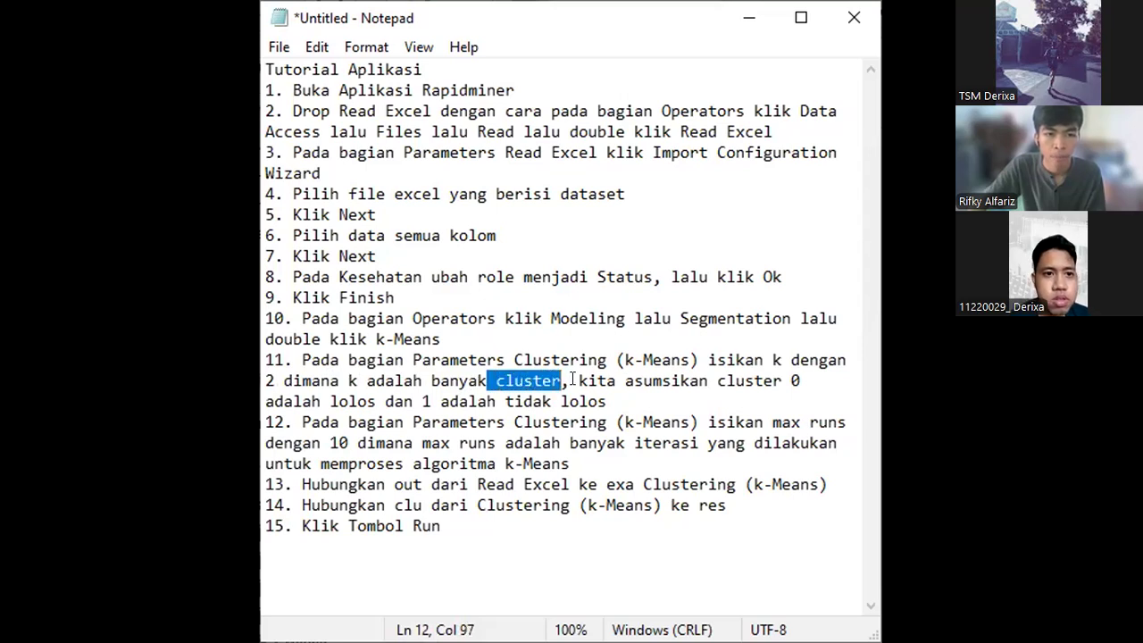
{"action": "left_click", "coordinate": [578, 380]}
{"action": "left_click", "coordinate": [720, 381], "text": "shift"}
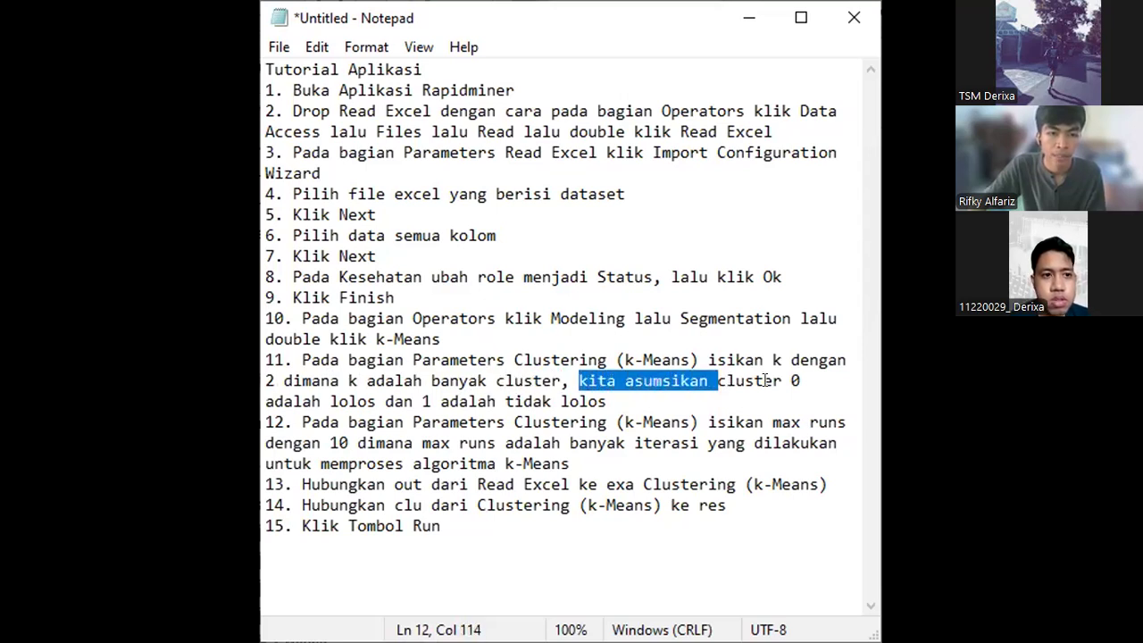
{"action": "left_click", "coordinate": [801, 380]}
{"action": "left_click", "coordinate": [791, 374], "text": "shift"}
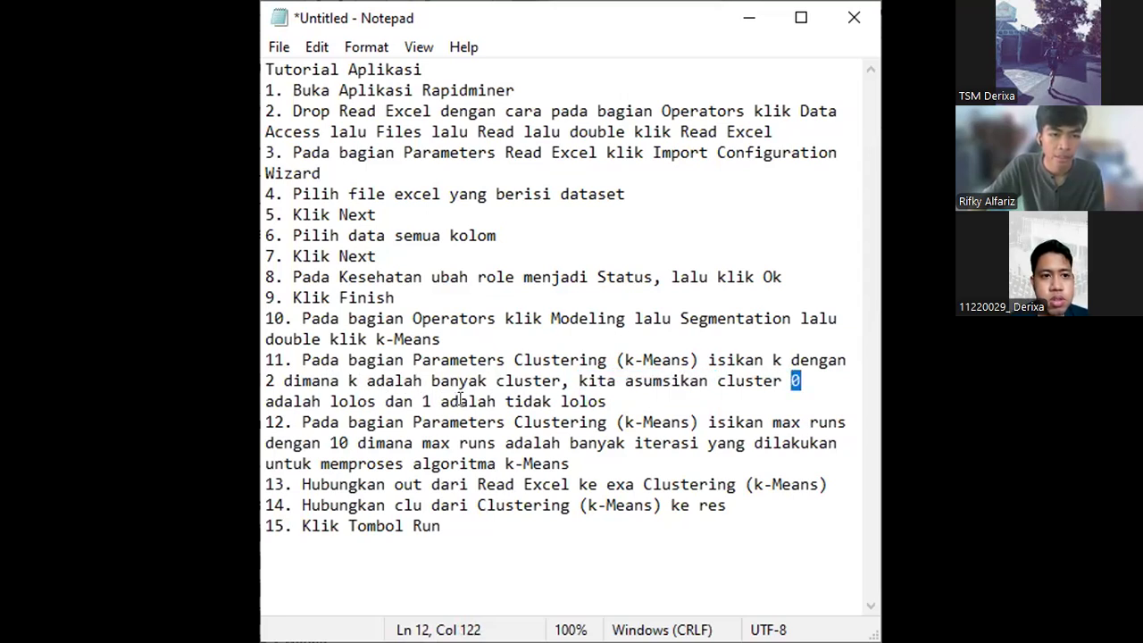
{"action": "left_click_drag", "start_coordinate": [440, 401], "coordinate": [607, 400]}
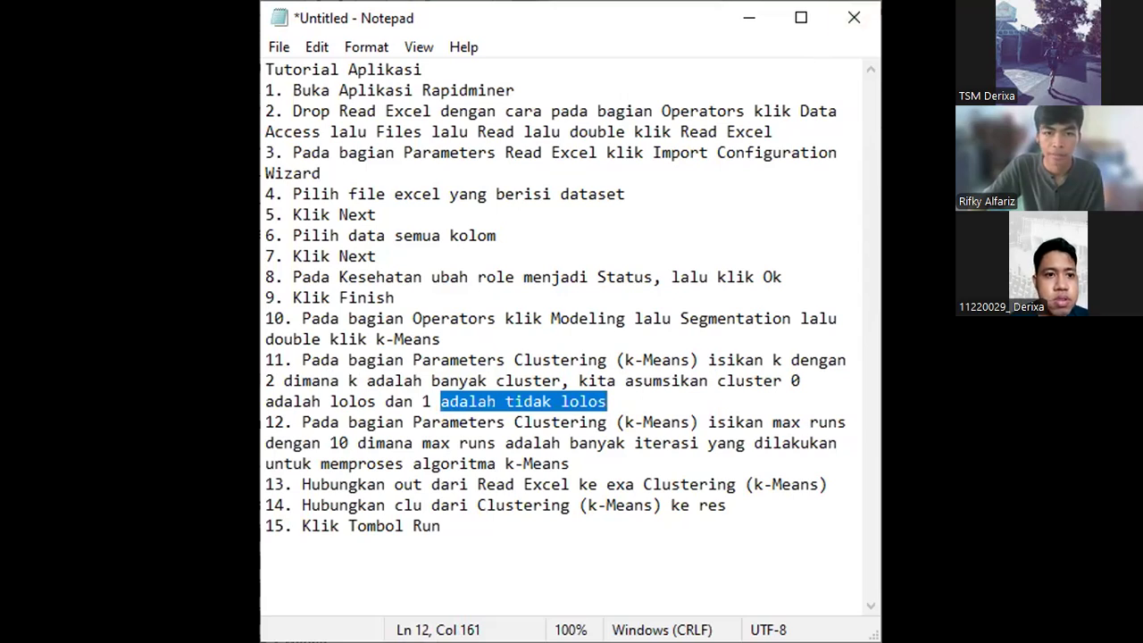
{"action": "key", "text": "alt+Tab"}
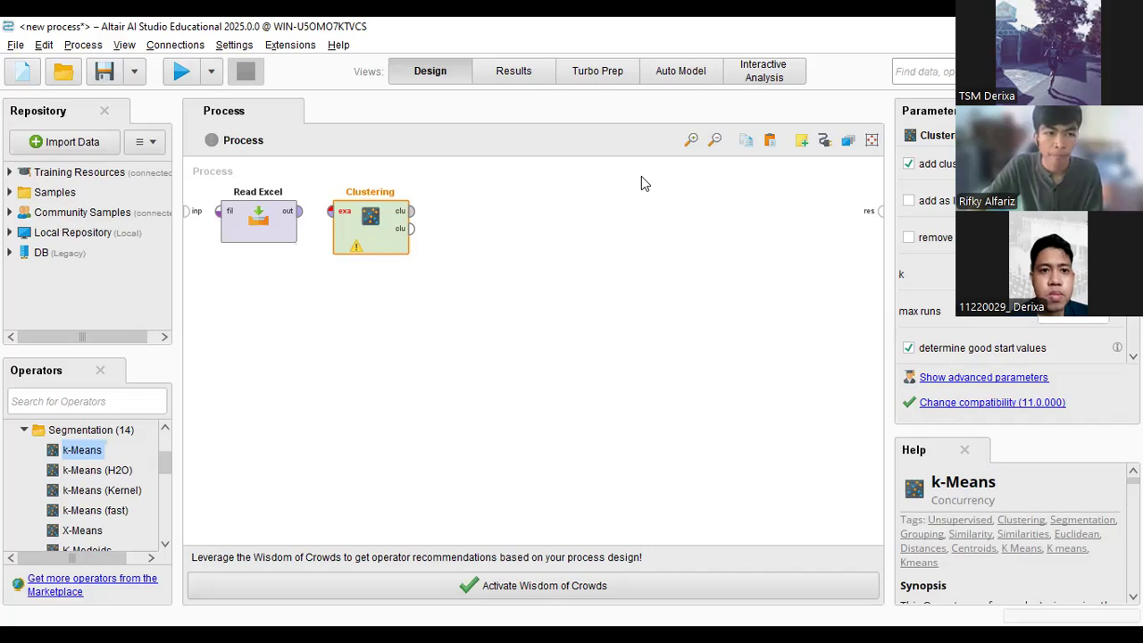
- Examine instruction 12 in Notepad about the max runs parameter of Clustering (k-Means), then return to AI Studio
{"action": "left_click_drag", "start_coordinate": [301, 422], "coordinate": [561, 422]}
{"action": "left_click", "coordinate": [581, 422]}
{"action": "double_click", "coordinate": [580, 423]}
{"action": "double_click", "coordinate": [727, 423]}
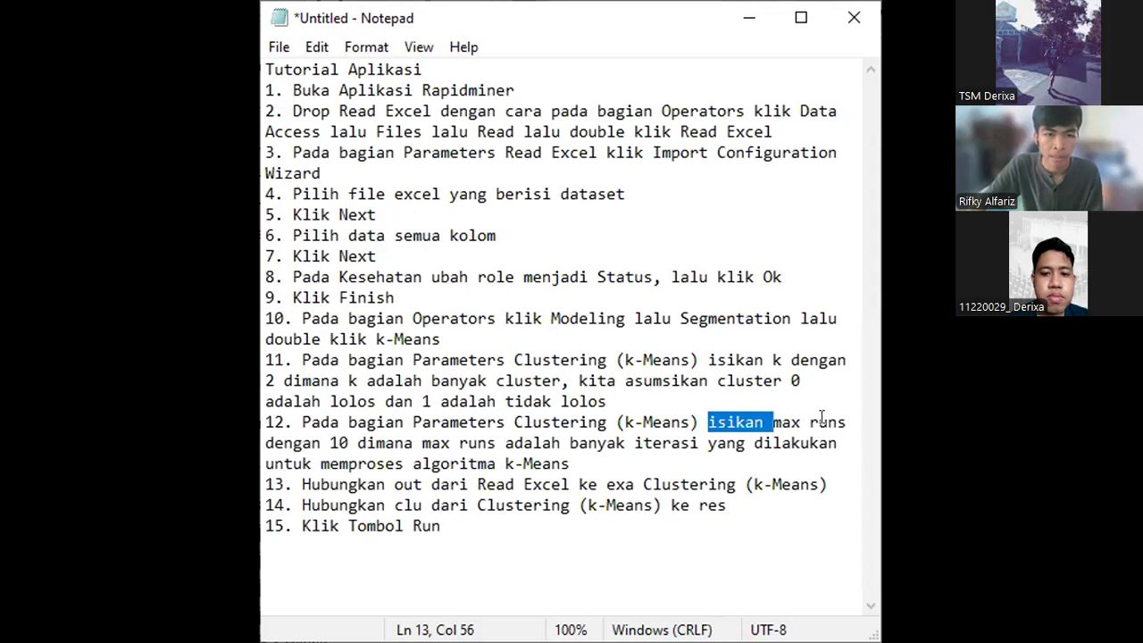
{"action": "double_click", "coordinate": [339, 443]}
{"action": "left_click_drag", "start_coordinate": [385, 443], "coordinate": [683, 443]}
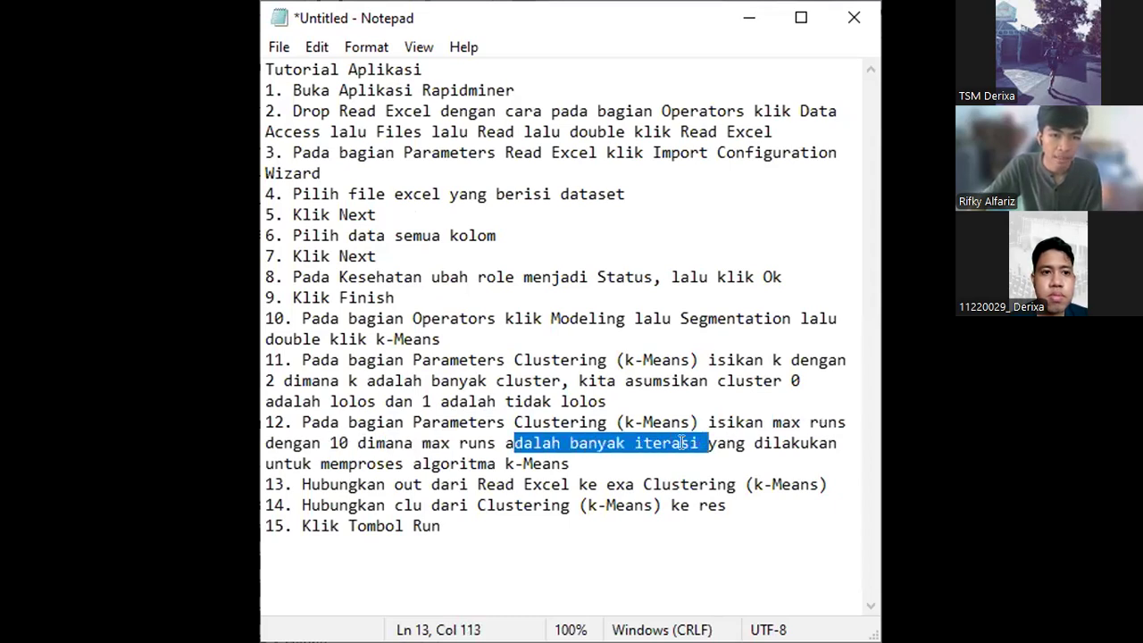
{"action": "left_click_drag", "start_coordinate": [412, 463], "coordinate": [569, 463]}
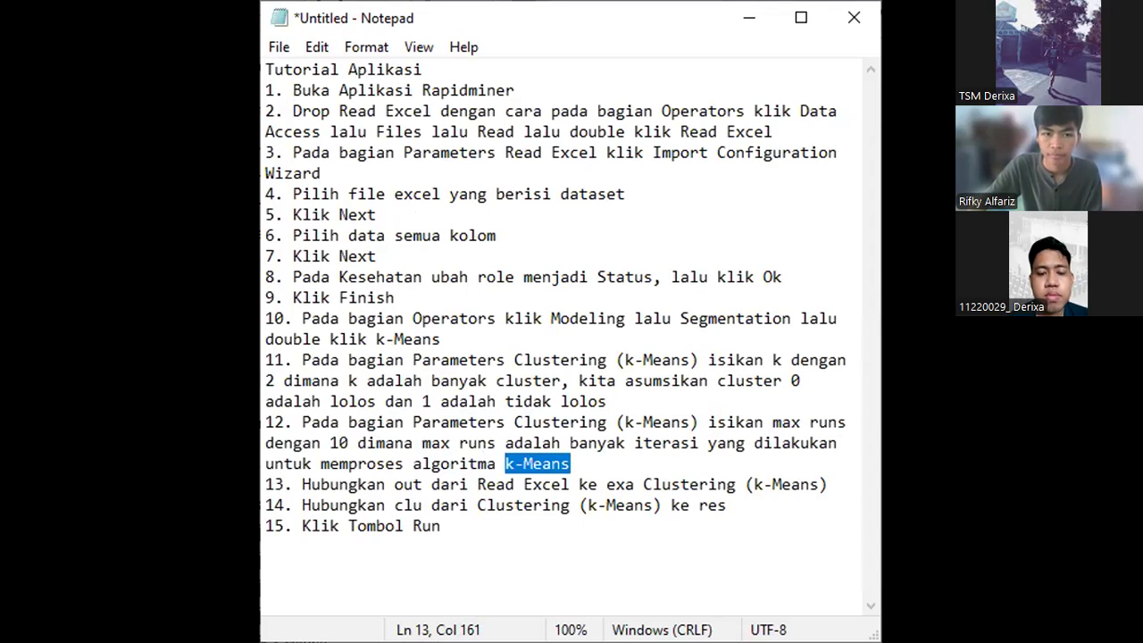
{"action": "key", "text": "alt+Tab"}
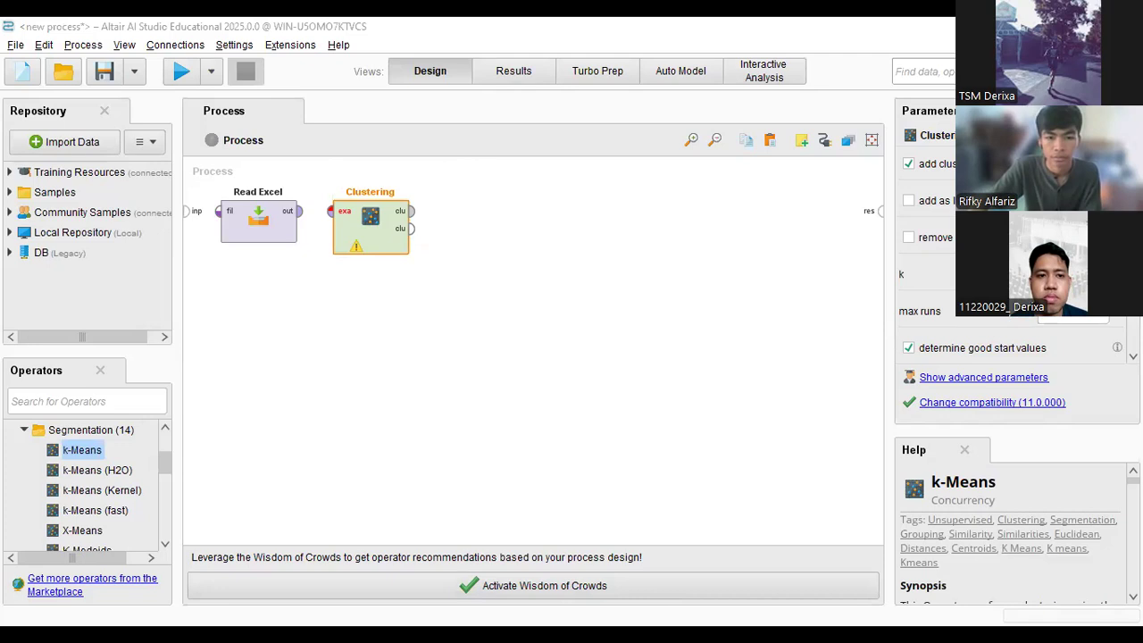
- Read instruction 13 in Notepad, then connect the out port of Read Excel to the exa port of Clustering in AI Studio
{"action": "key", "text": "alt+Tab"}
{"action": "left_click_drag", "start_coordinate": [302, 484], "coordinate": [829, 484]}
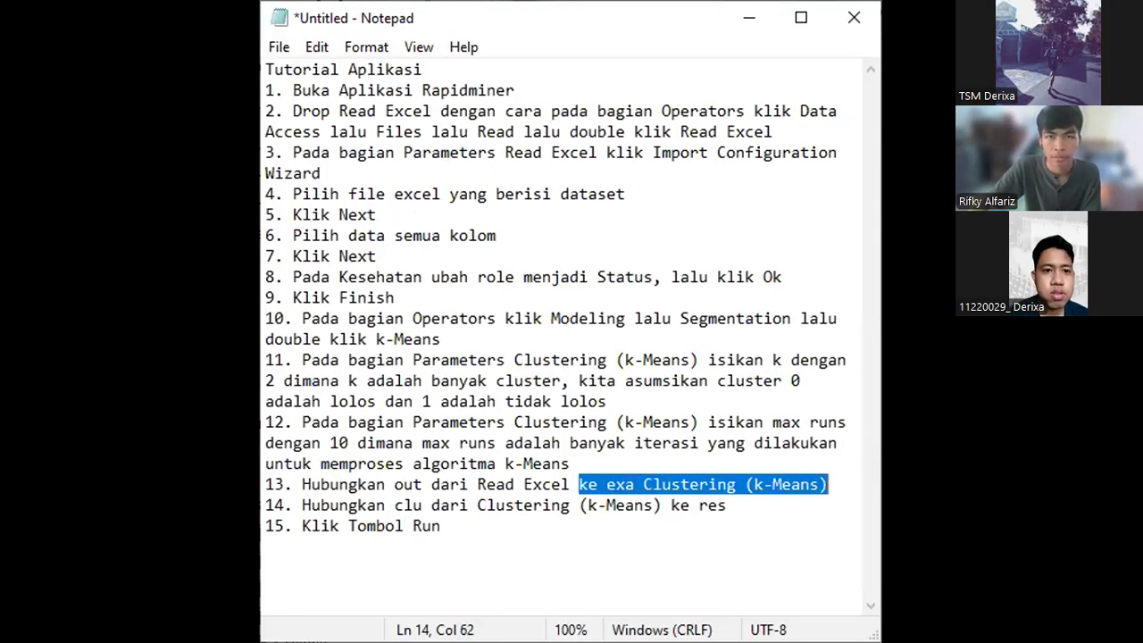
{"action": "key", "text": "alt+Tab"}
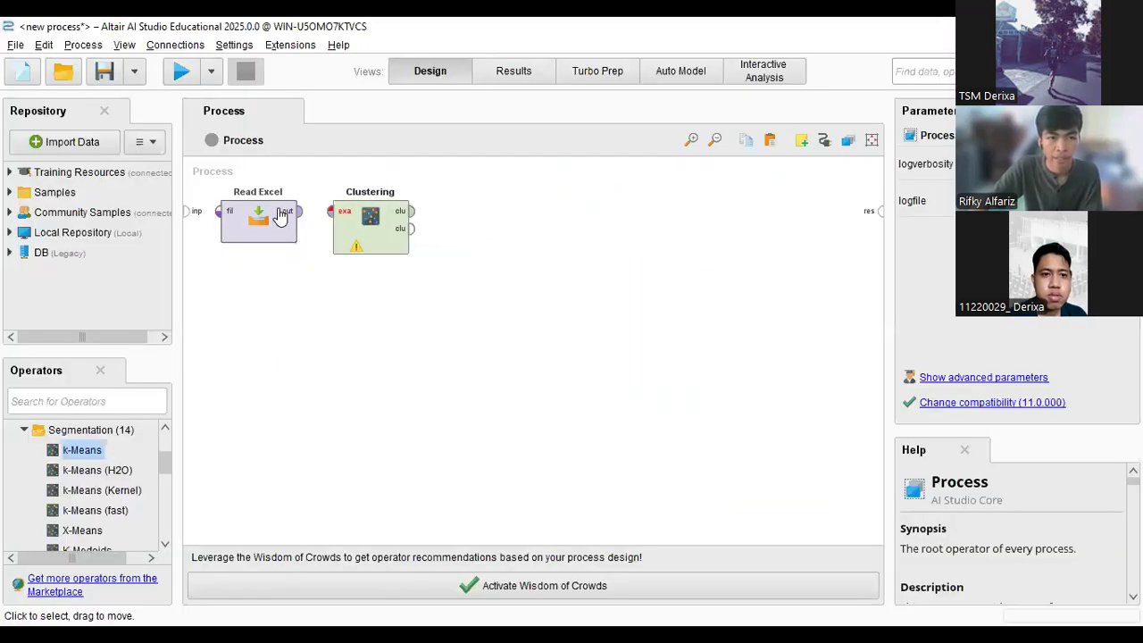
{"action": "left_click", "coordinate": [302, 212]}
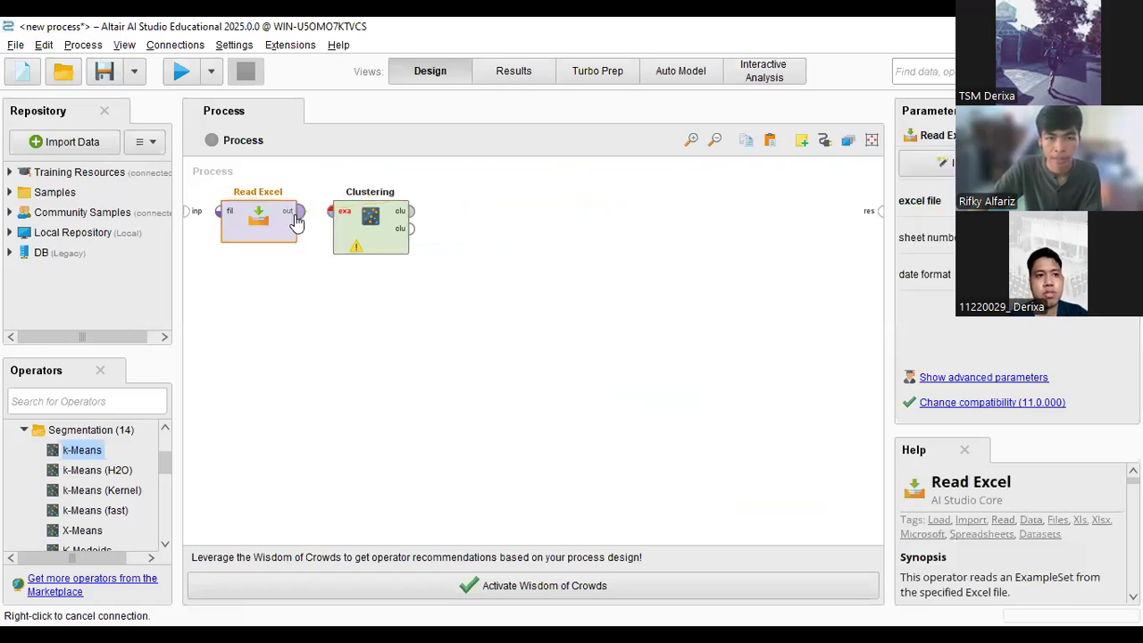
{"action": "left_click", "coordinate": [330, 214]}
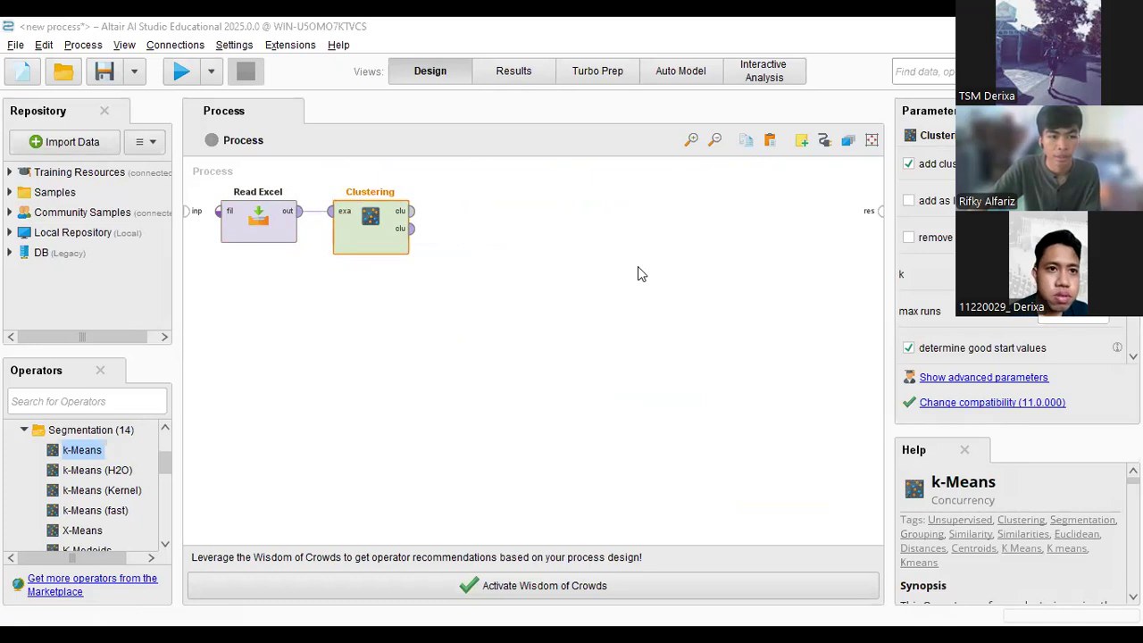
- Read instruction 14 in Notepad, then connect the first clu port of Clustering to the process's res port in AI Studio
{"action": "left_click_drag", "start_coordinate": [311, 503], "coordinate": [741, 505]}
{"action": "left_click", "coordinate": [671, 505]}
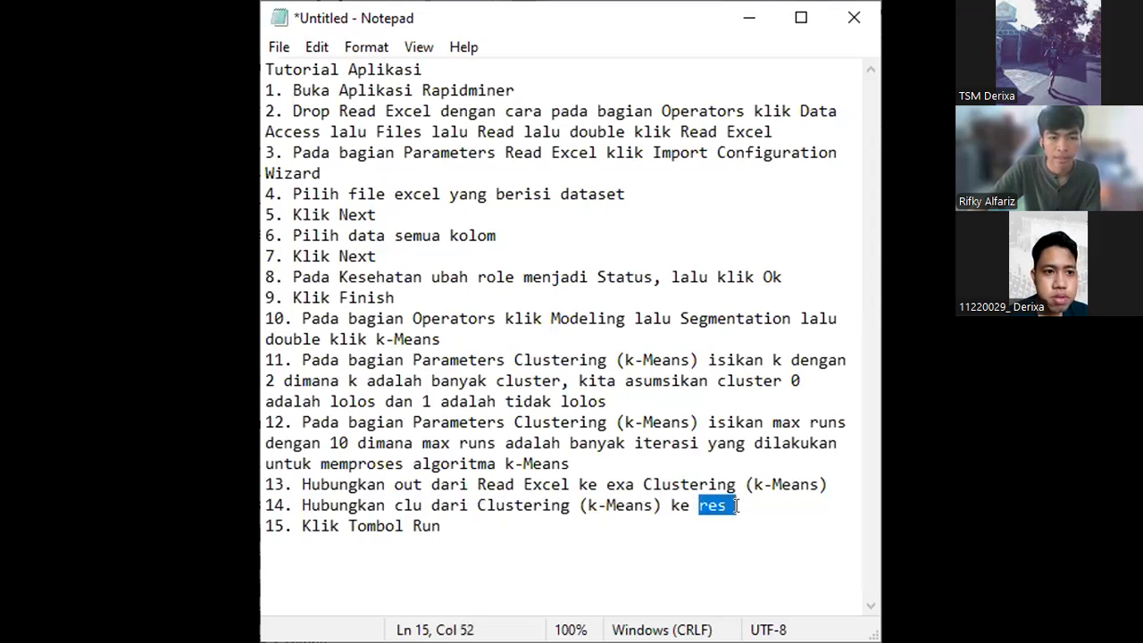
{"action": "left_click", "coordinate": [744, 503]}
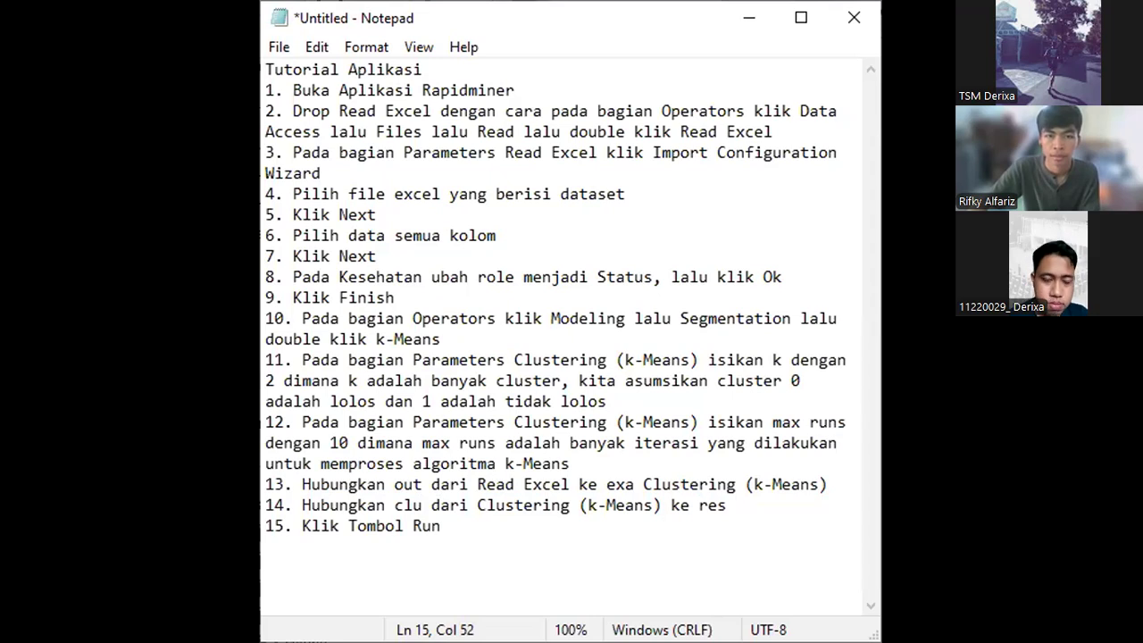
{"action": "key", "text": "alt+Tab"}
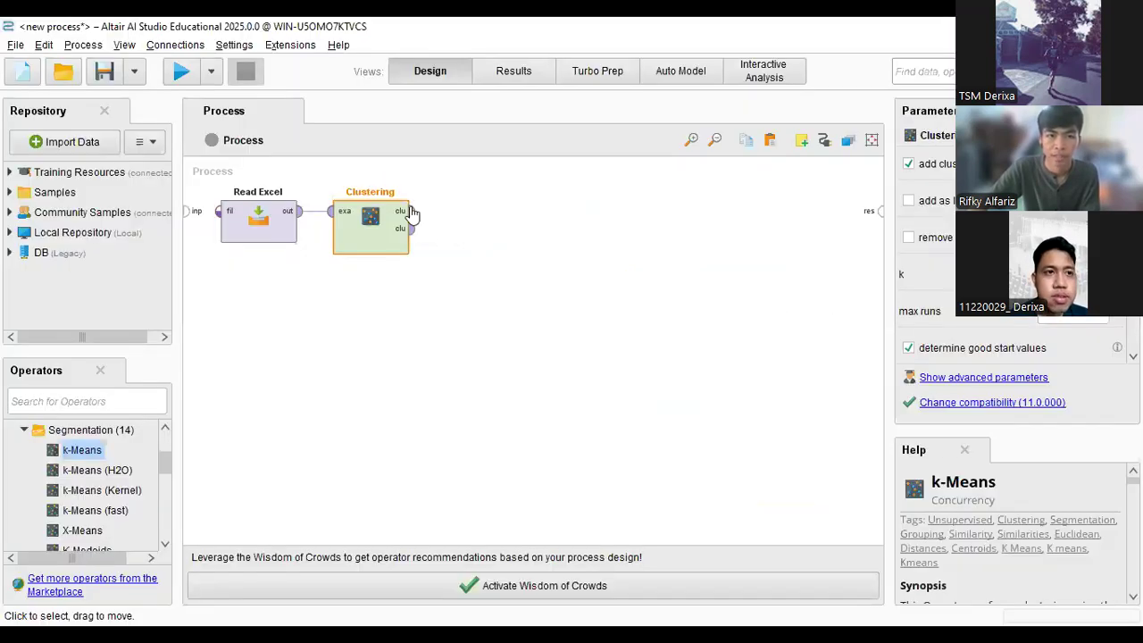
{"action": "left_click", "coordinate": [400, 210]}
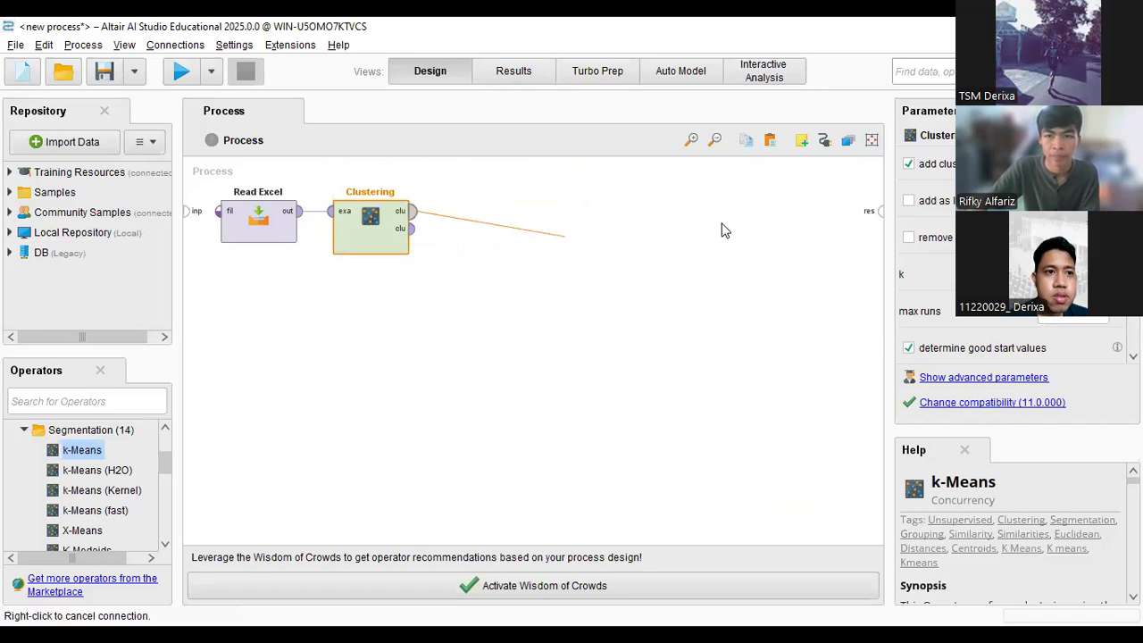
{"action": "left_click", "coordinate": [879, 212]}
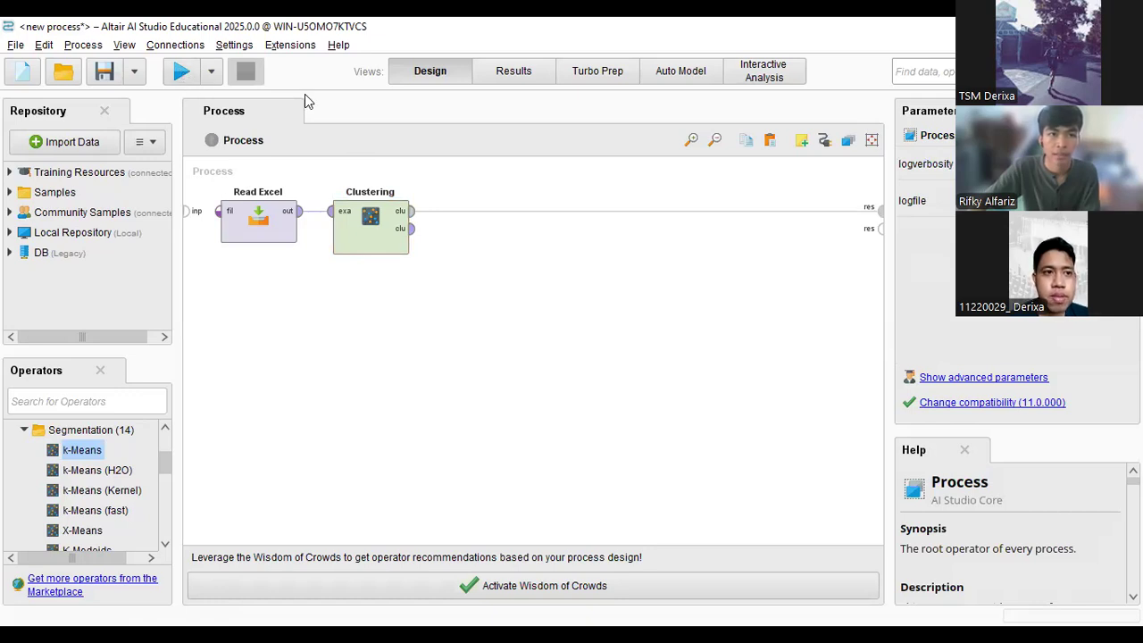
- Run the process and review the item counts in the Cluster Model description
{"action": "left_click", "coordinate": [186, 74]}
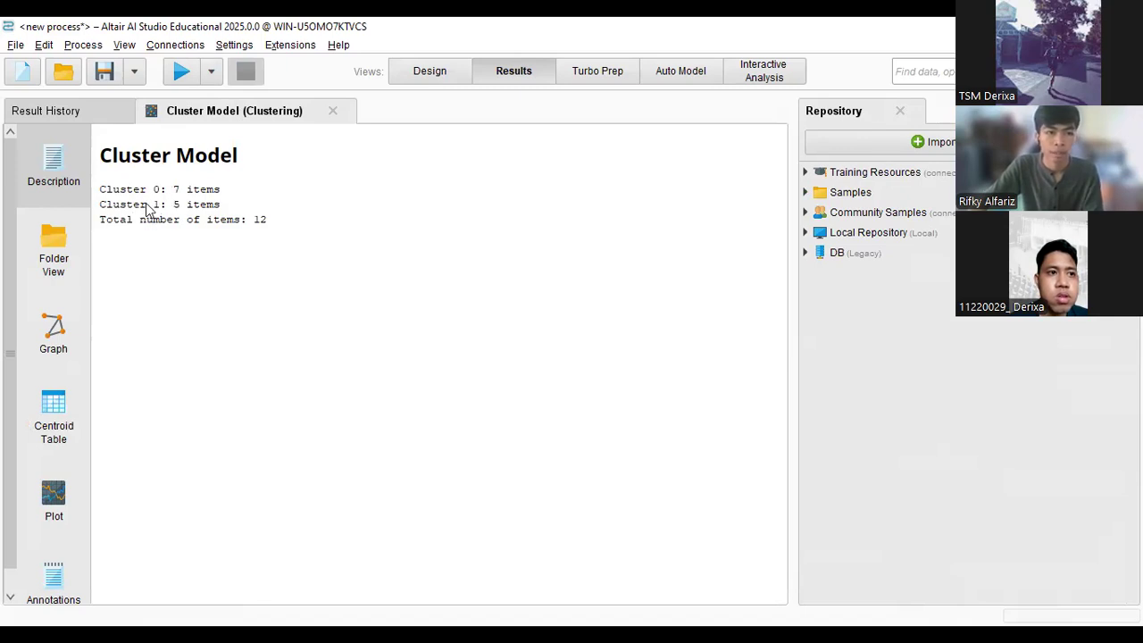
{"action": "left_click_drag", "start_coordinate": [173, 204], "coordinate": [277, 229]}
{"action": "left_click", "coordinate": [234, 228]}
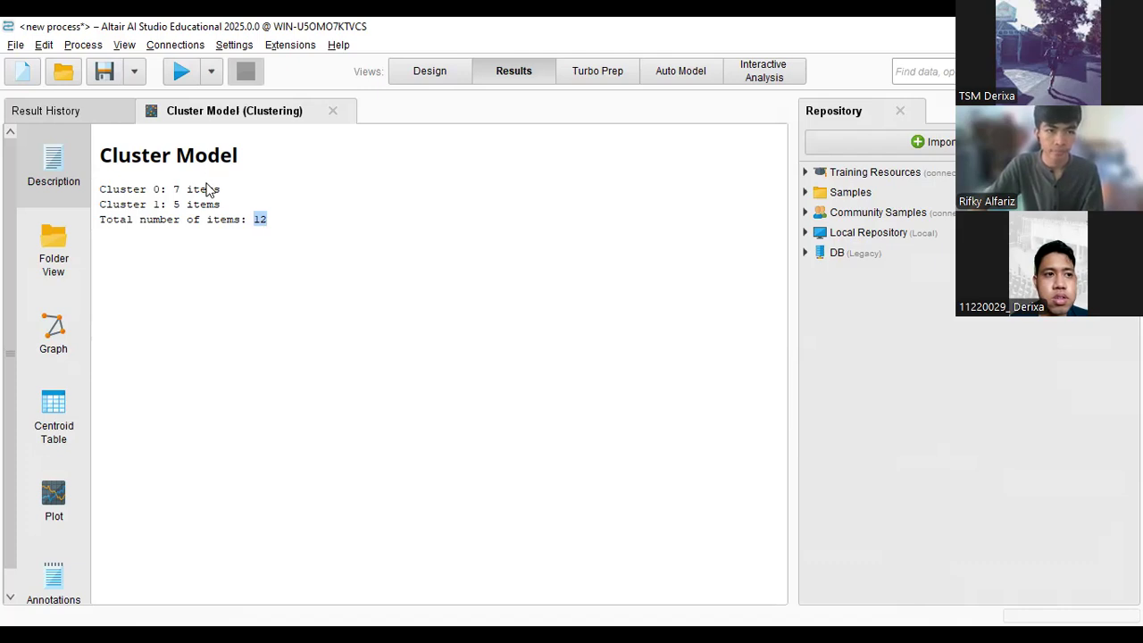
- Show the cluster model's folder view, expand cluster_0 and open the details of item 1.0
{"action": "left_click", "coordinate": [61, 275]}
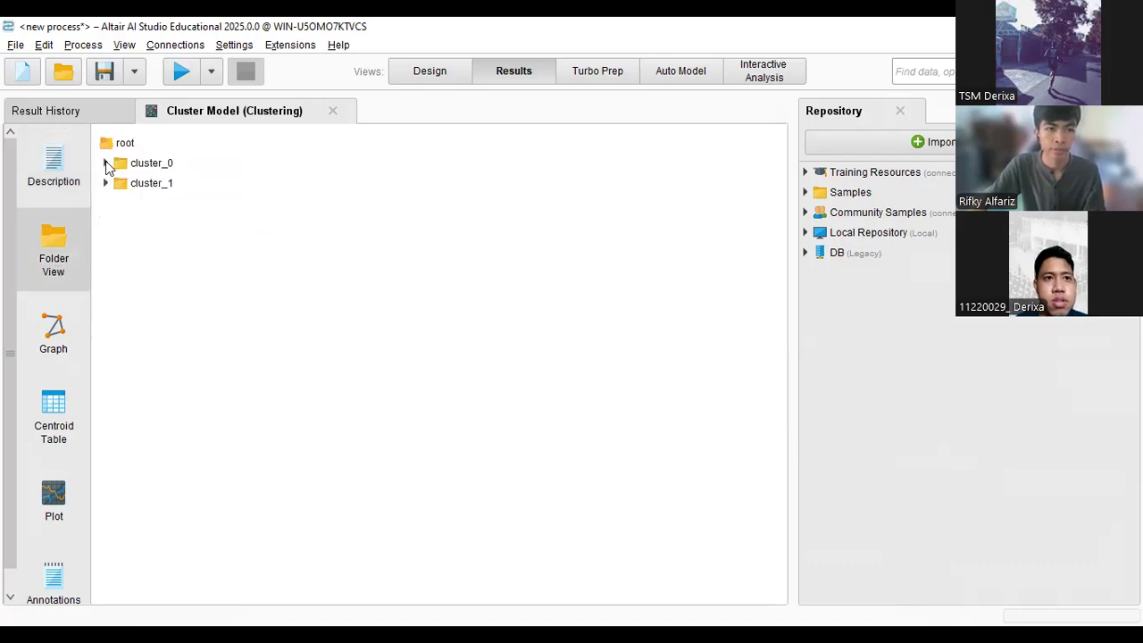
{"action": "left_click", "coordinate": [105, 164]}
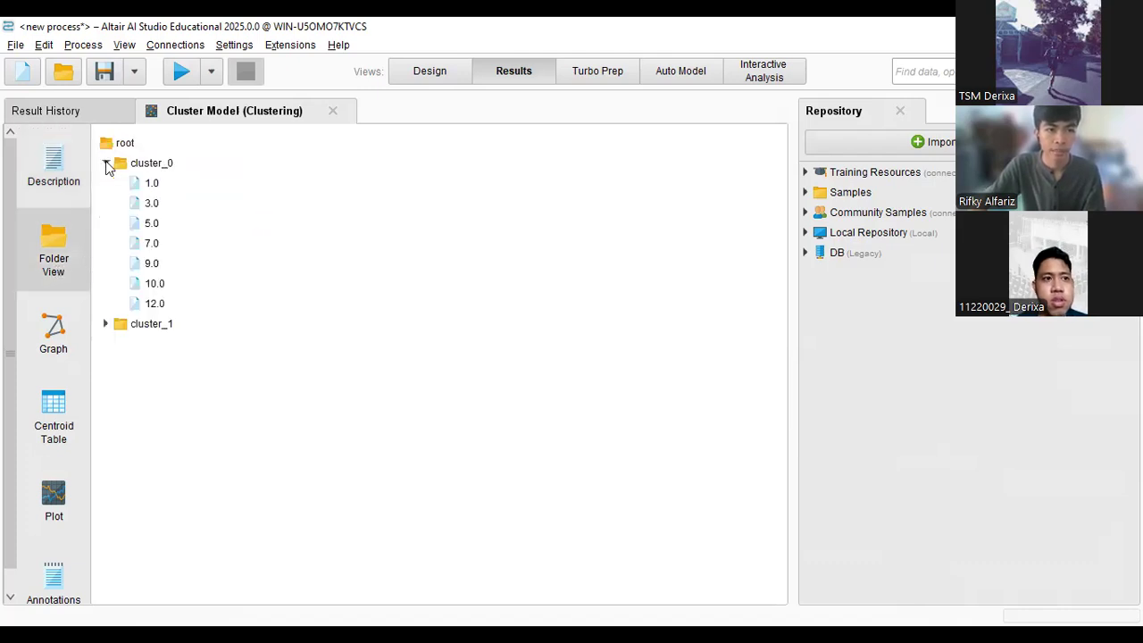
{"action": "double_click", "coordinate": [151, 185]}
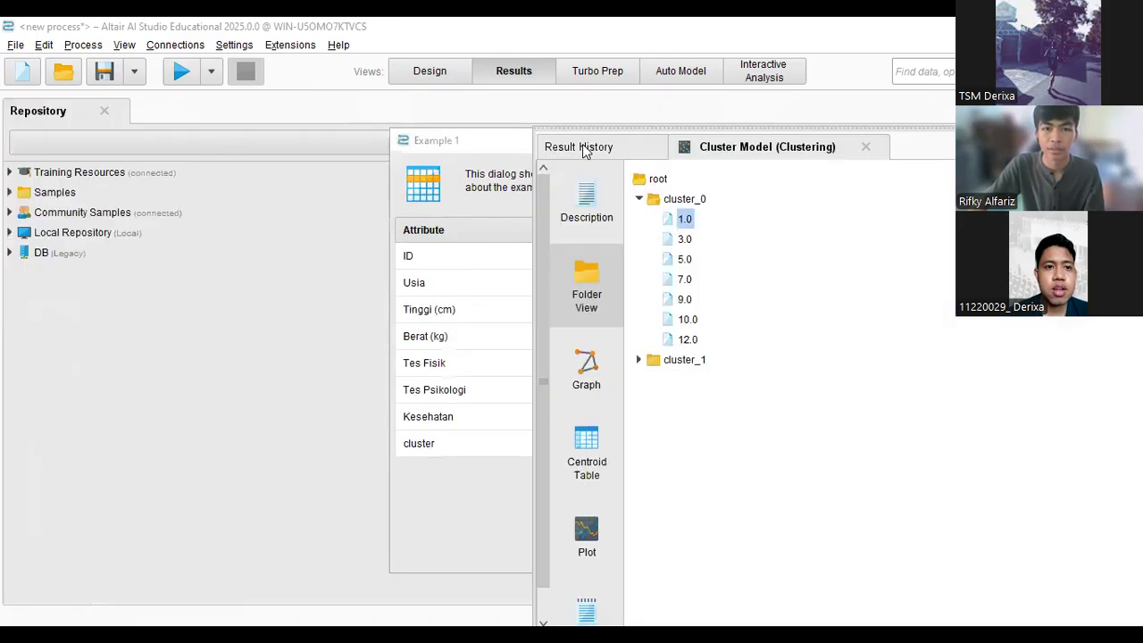
- Dock the detached Result History and Cluster Model (Clustering) results back into the main window as adjacent tabs above the Repository
{"action": "left_click_drag", "start_coordinate": [582, 144], "coordinate": [210, 118]}
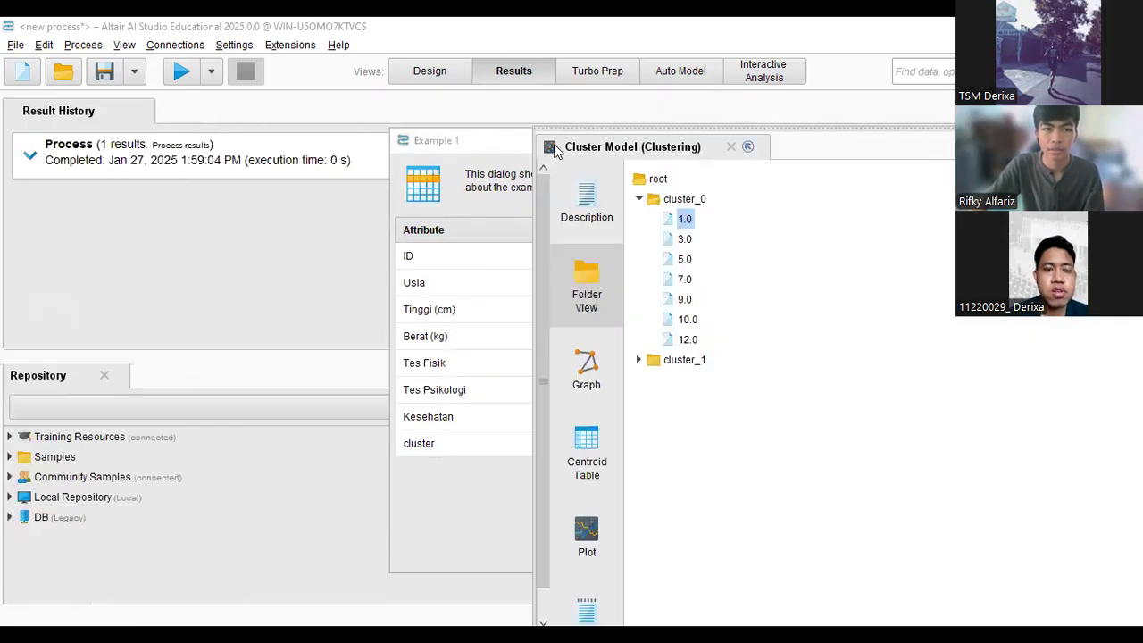
{"action": "left_click_drag", "start_coordinate": [390, 113], "coordinate": [258, 137]}
{"action": "left_click_drag", "start_coordinate": [122, 113], "coordinate": [135, 122]}
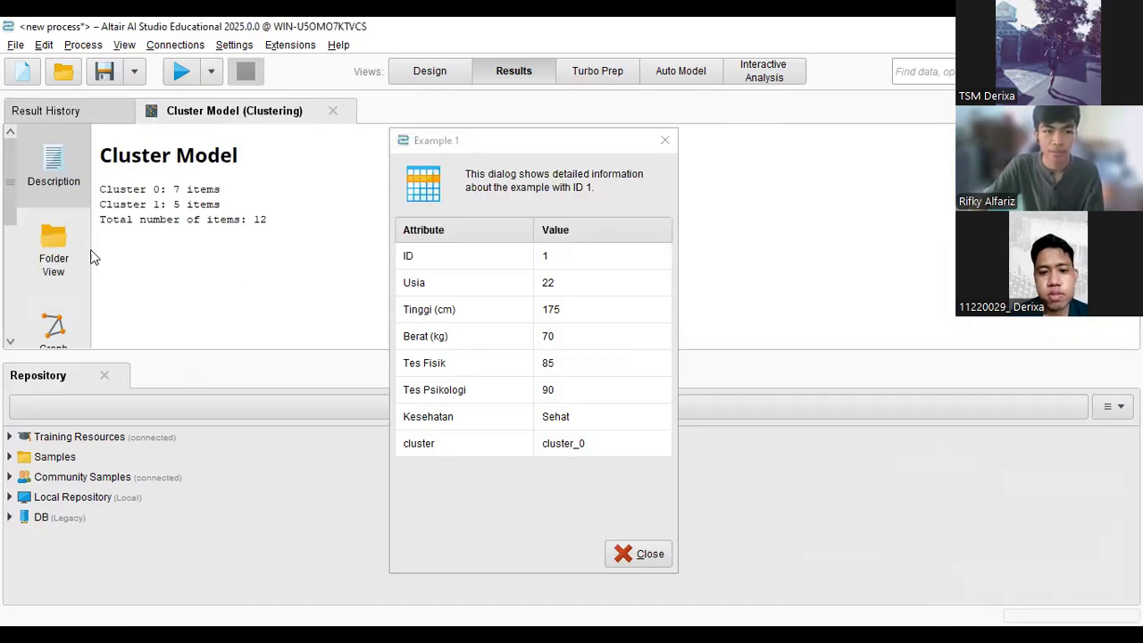
{"action": "left_click", "coordinate": [61, 110]}
{"action": "left_click", "coordinate": [199, 113]}
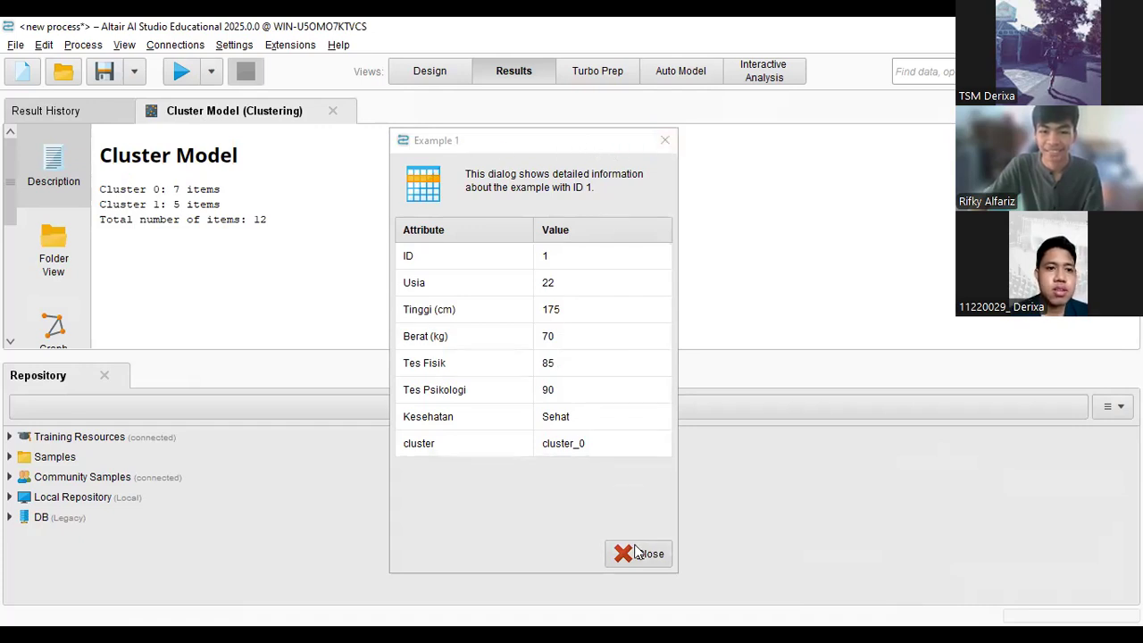
- Close the Example 1 details and enlarge the results area by shrinking the Repository below it
{"action": "key", "text": "Escape"}
{"action": "left_click_drag", "start_coordinate": [393, 355], "coordinate": [384, 435]}
- Show the cluster model's folder view, expand cluster_0 and inspect the details of items 3.0, 5.0, 7.0 and 12.0
{"action": "left_click", "coordinate": [53, 254]}
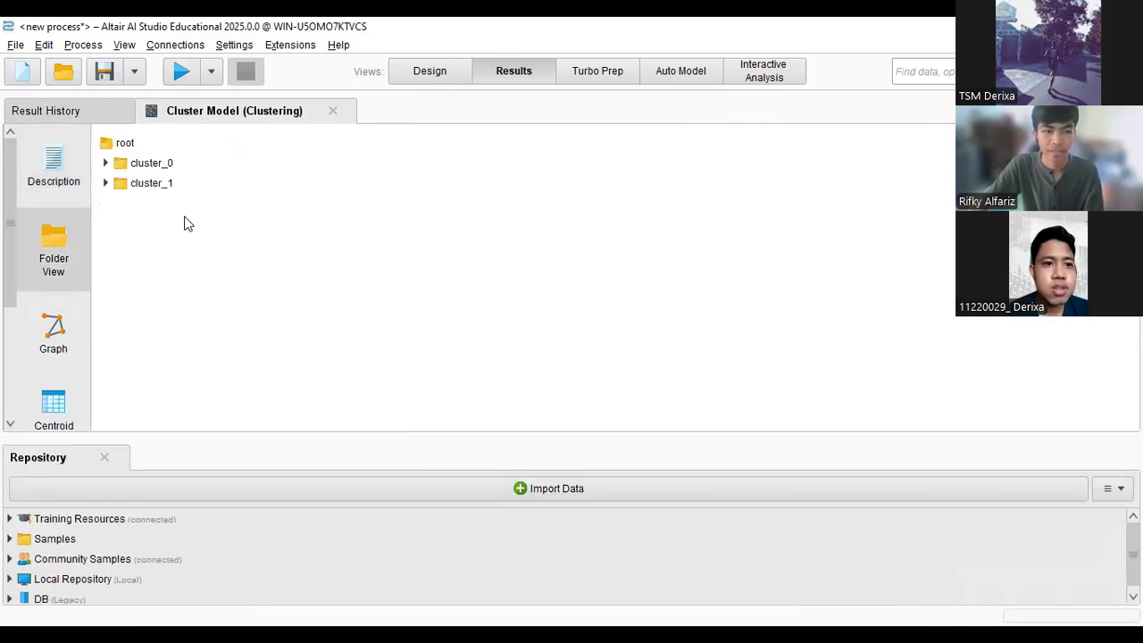
{"action": "left_click", "coordinate": [106, 162]}
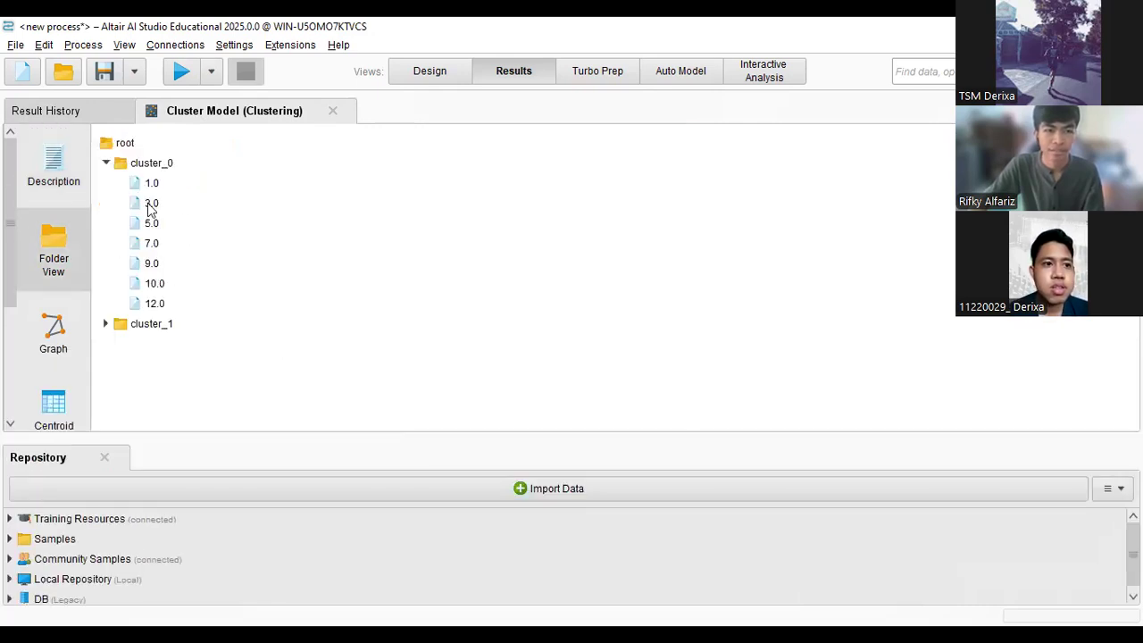
{"action": "double_click", "coordinate": [151, 204]}
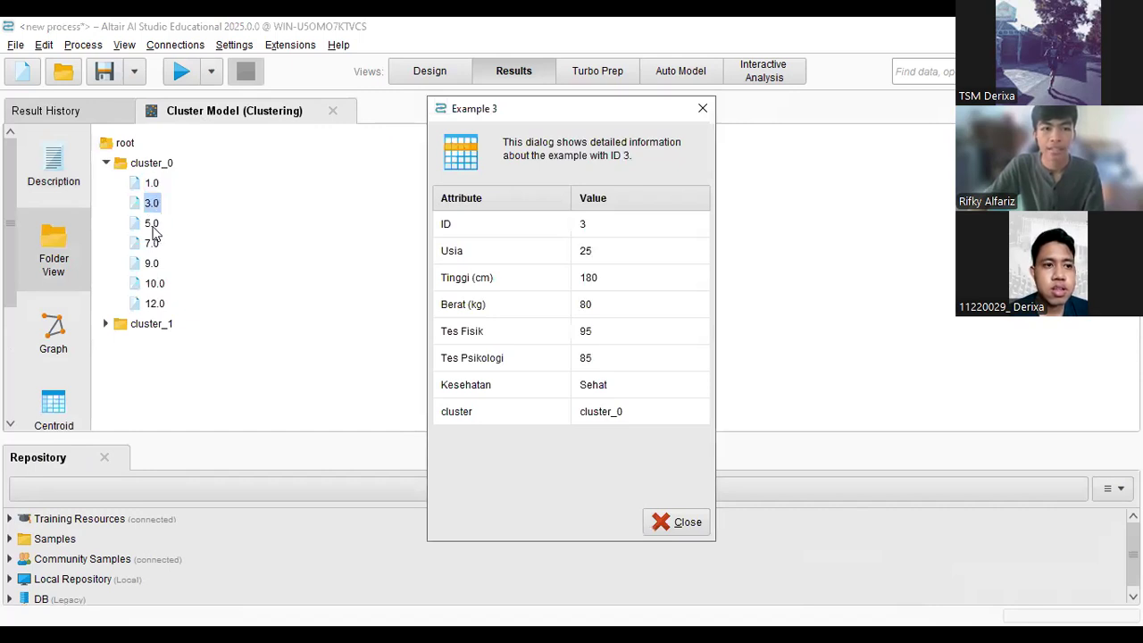
{"action": "double_click", "coordinate": [152, 223]}
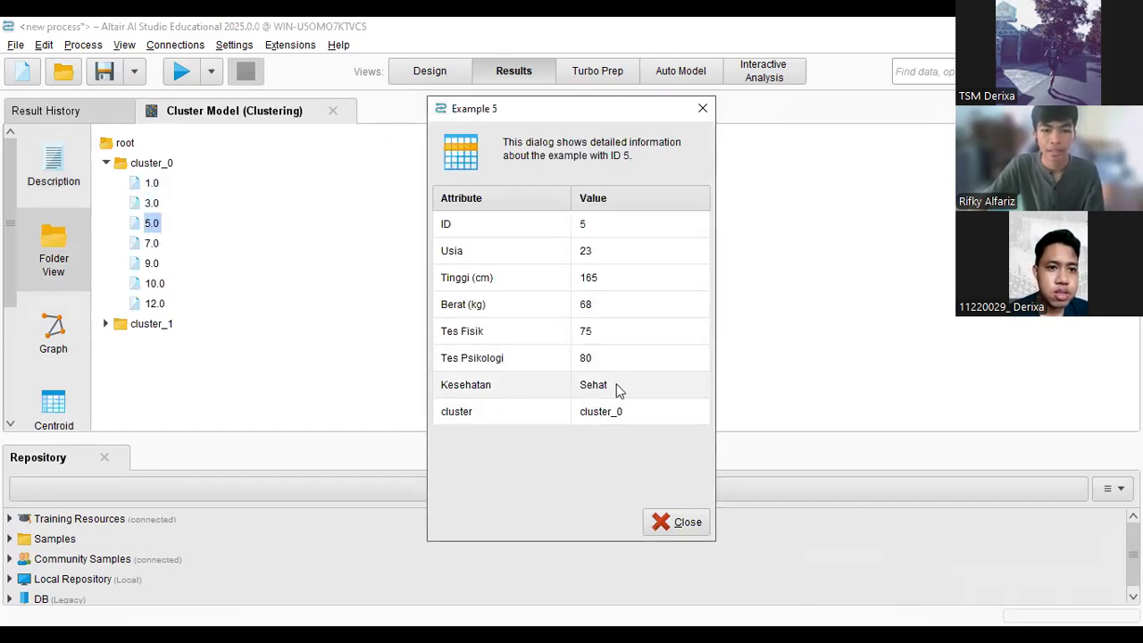
{"action": "double_click", "coordinate": [148, 244]}
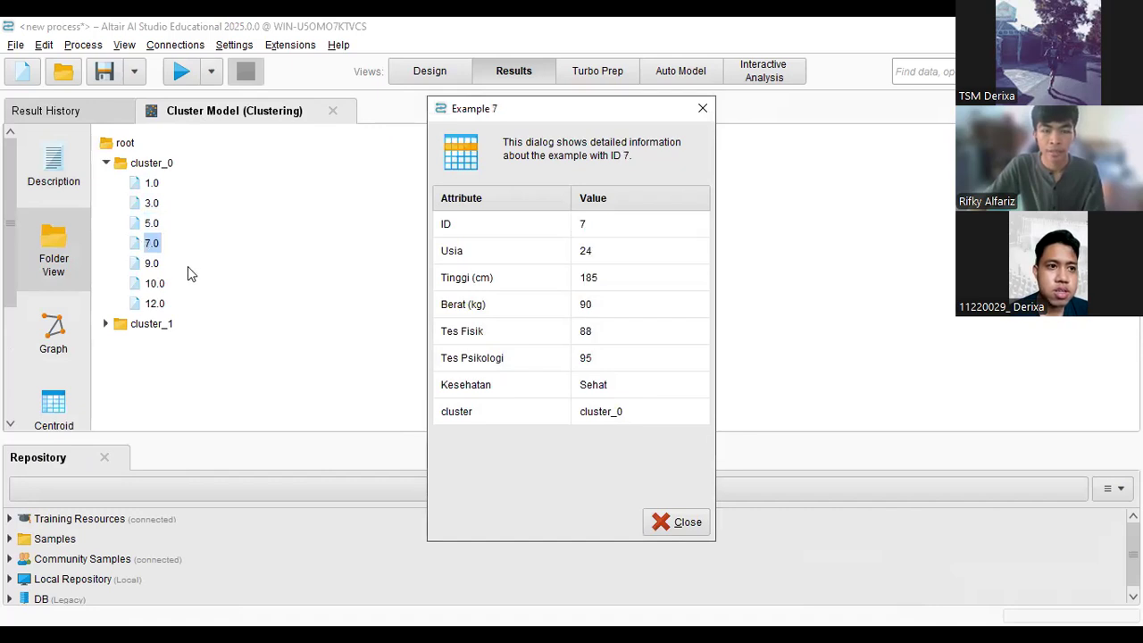
{"action": "double_click", "coordinate": [154, 304]}
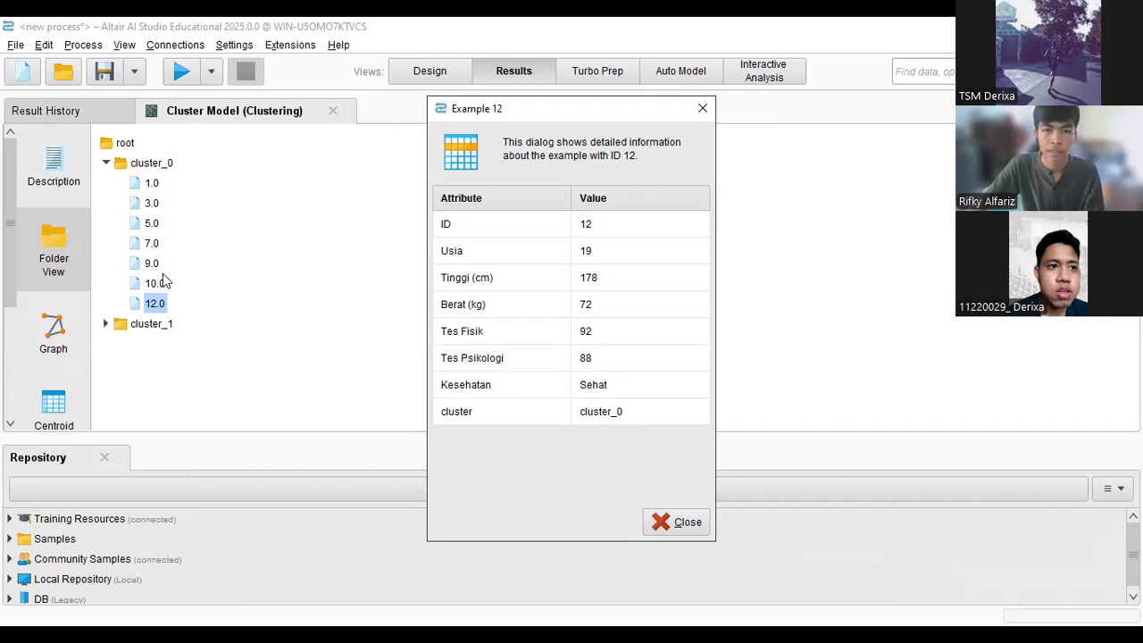
- Expand cluster_1 and inspect the details of items 2.0, 4.0, 6.0, 8.0 and 11.0
{"action": "left_click", "coordinate": [107, 324]}
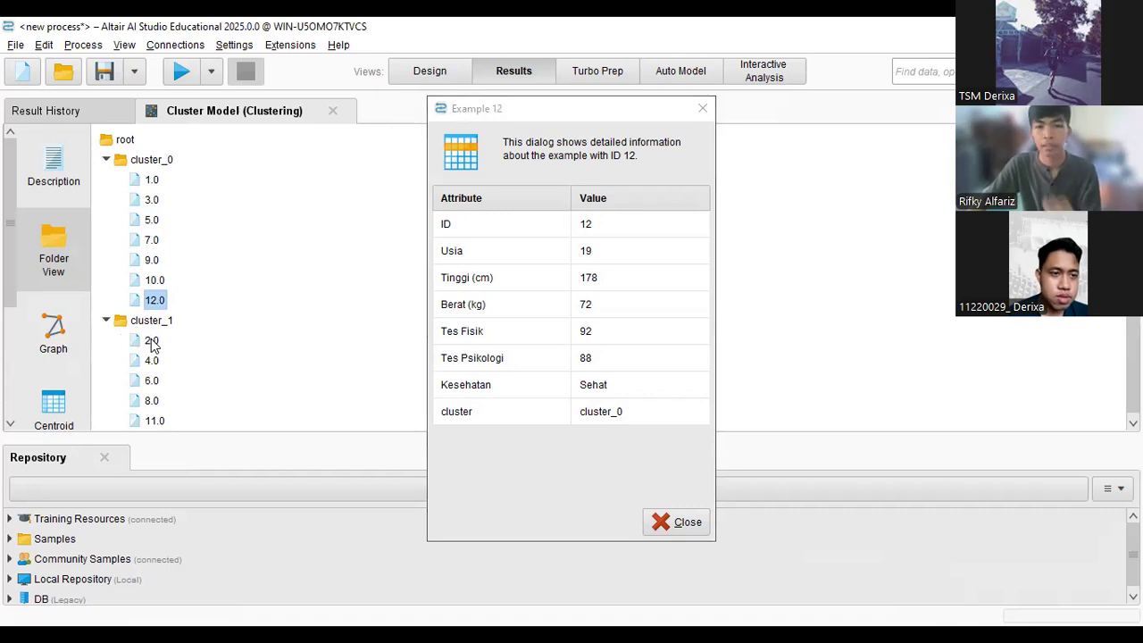
{"action": "key", "text": "Down"}
{"action": "key", "text": "Down"}
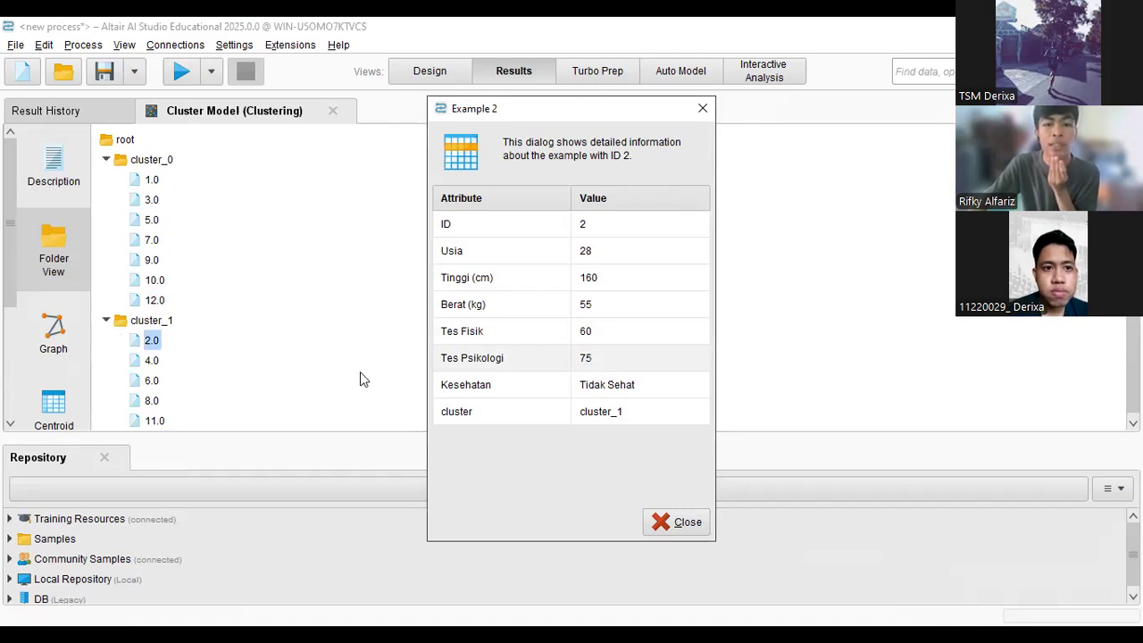
{"action": "left_click", "coordinate": [152, 360]}
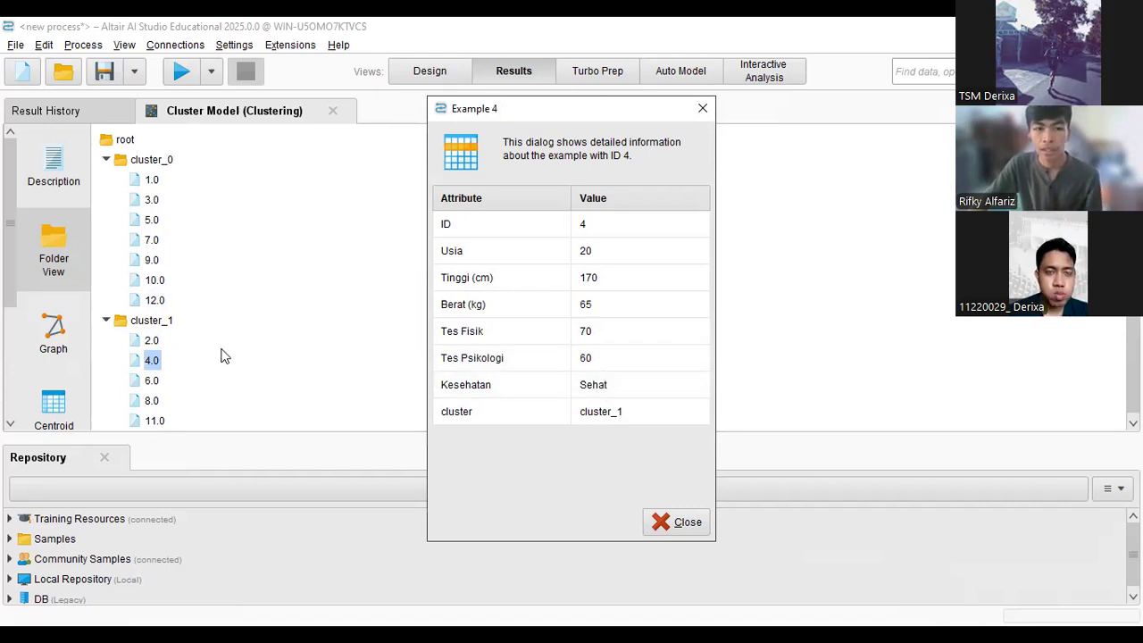
{"action": "double_click", "coordinate": [152, 381]}
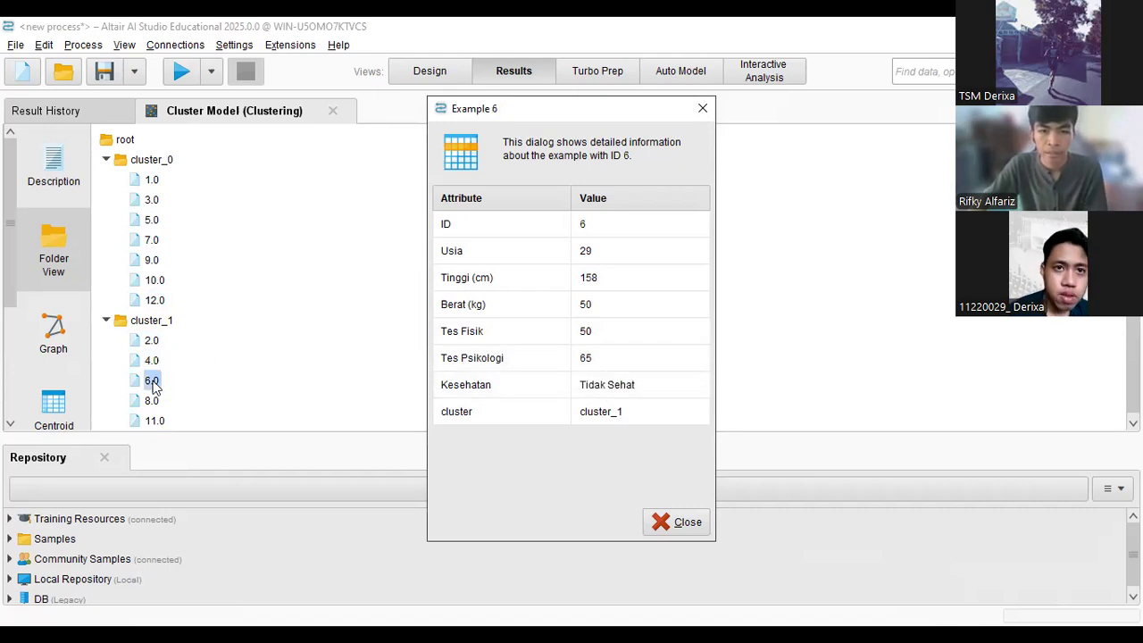
{"action": "double_click", "coordinate": [151, 401]}
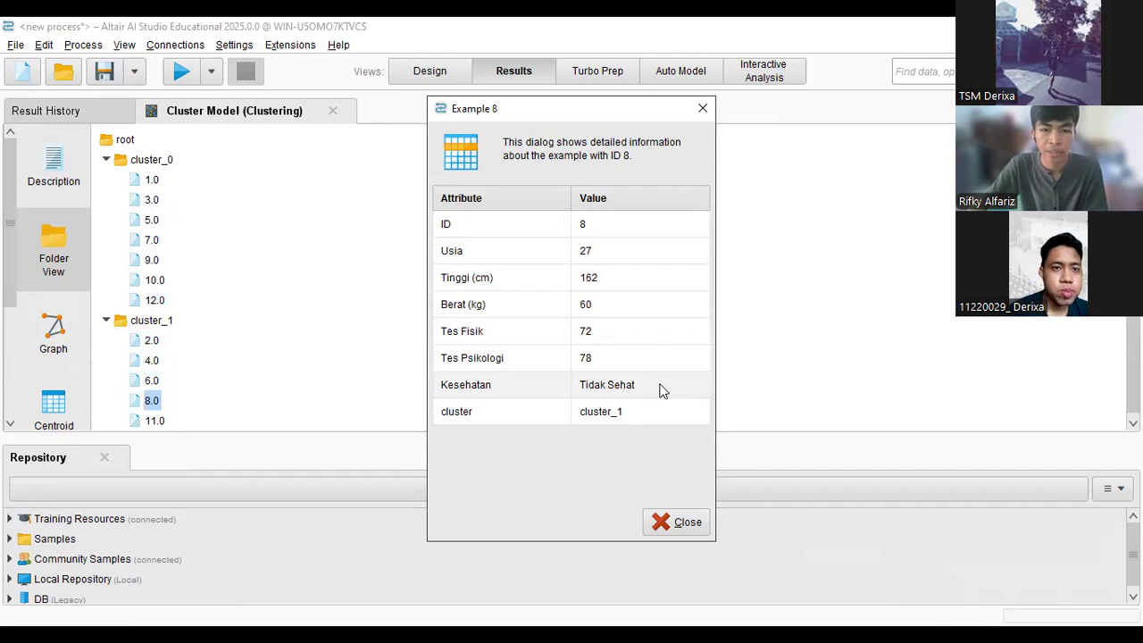
{"action": "key", "text": "Down"}
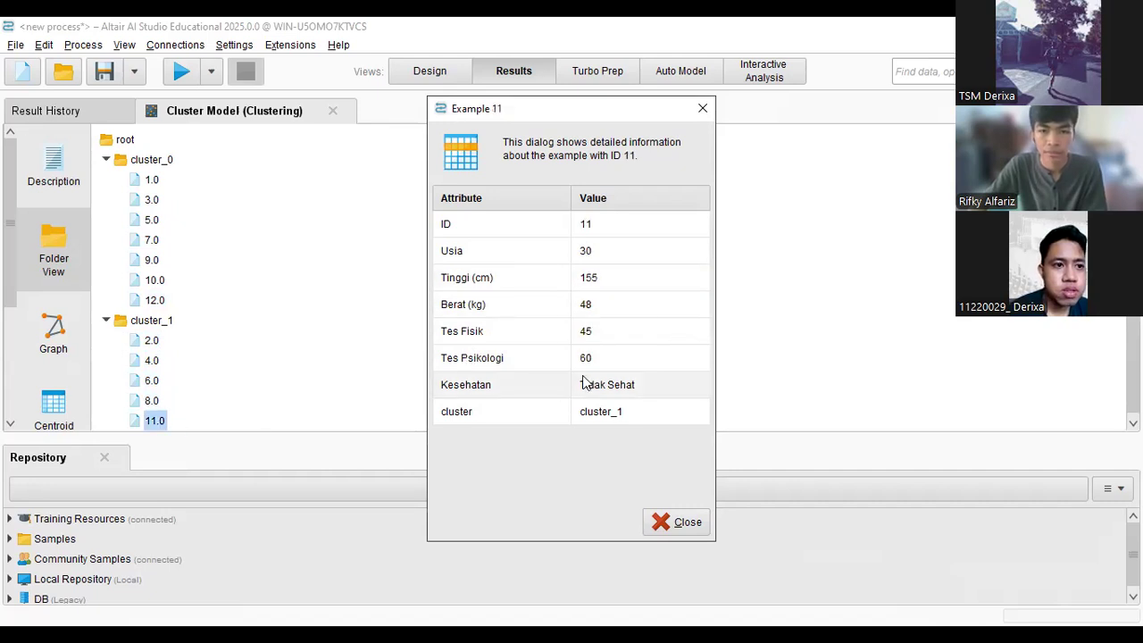
- Collapse both cluster folders and view the cluster model's graph without the example details, selecting its root node
{"action": "left_click", "coordinate": [107, 316]}
{"action": "left_click", "coordinate": [107, 155]}
{"action": "left_click", "coordinate": [68, 335]}
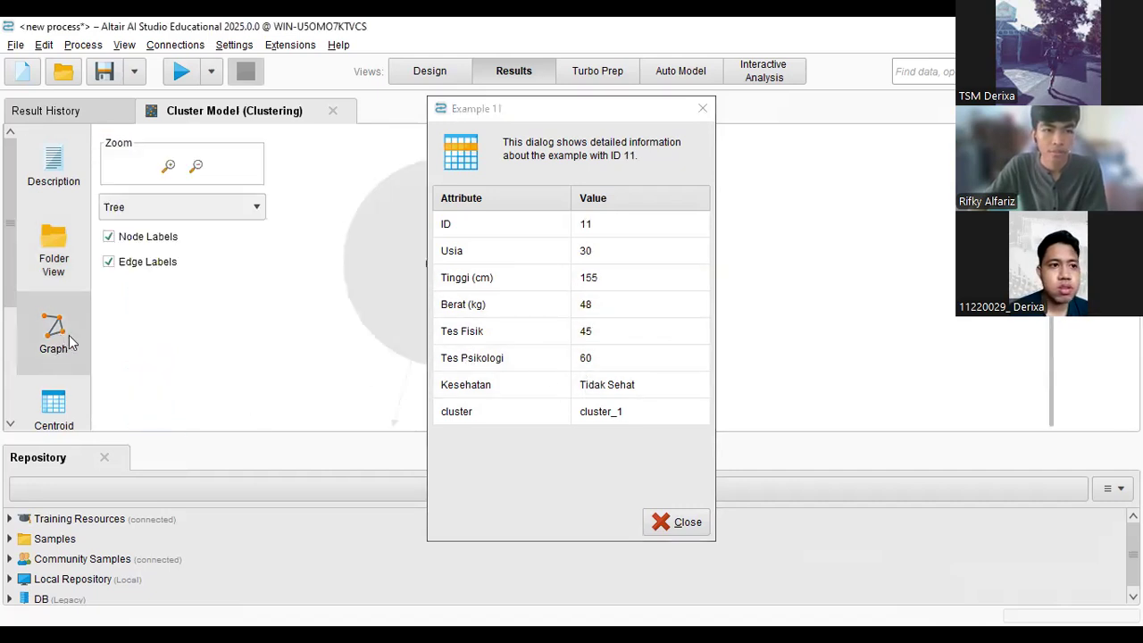
{"action": "left_click", "coordinate": [670, 523]}
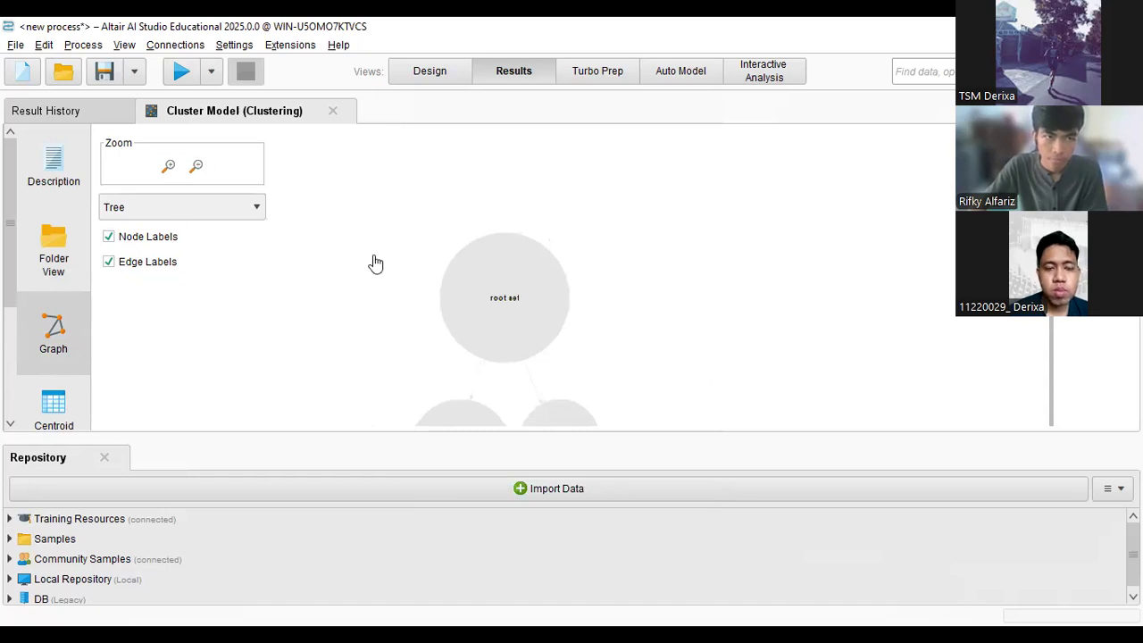
{"action": "left_click", "coordinate": [533, 279]}
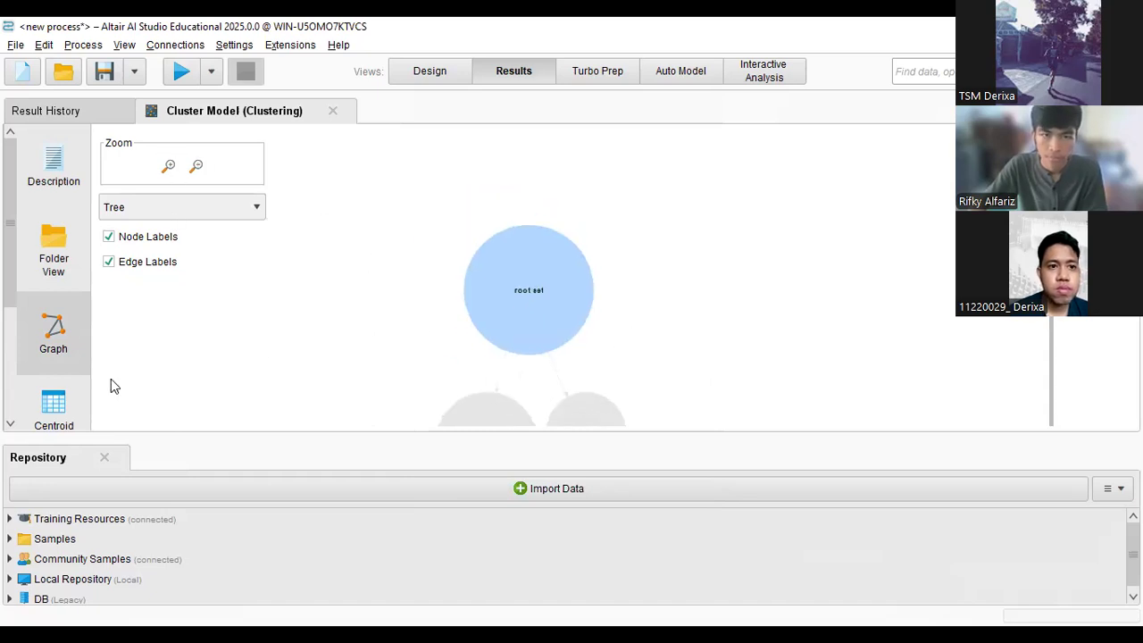
- Compare the cluster_0 and cluster_1 values in the centroid table, sorting by cluster_1 and restoring the original order
{"action": "left_click", "coordinate": [53, 406]}
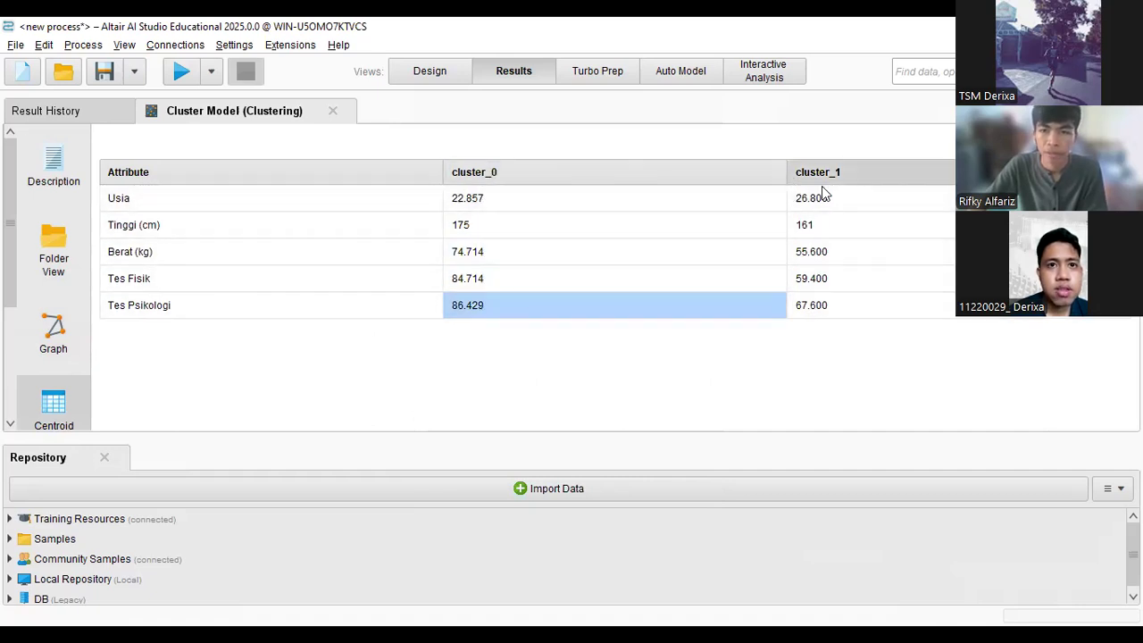
{"action": "left_click", "coordinate": [498, 202]}
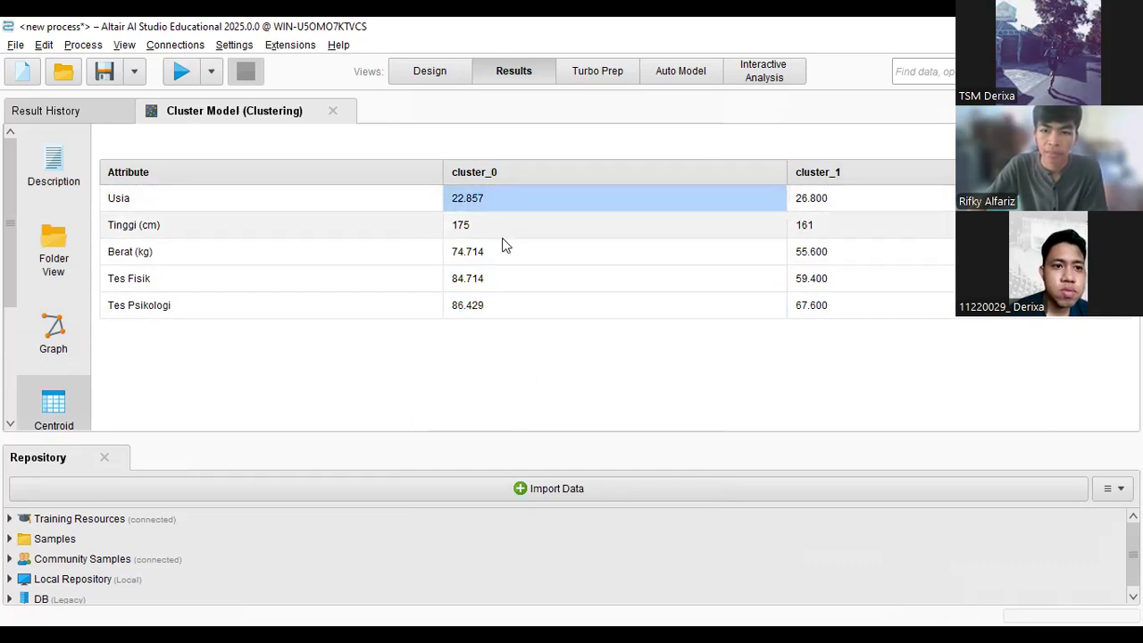
{"action": "left_click", "coordinate": [826, 173]}
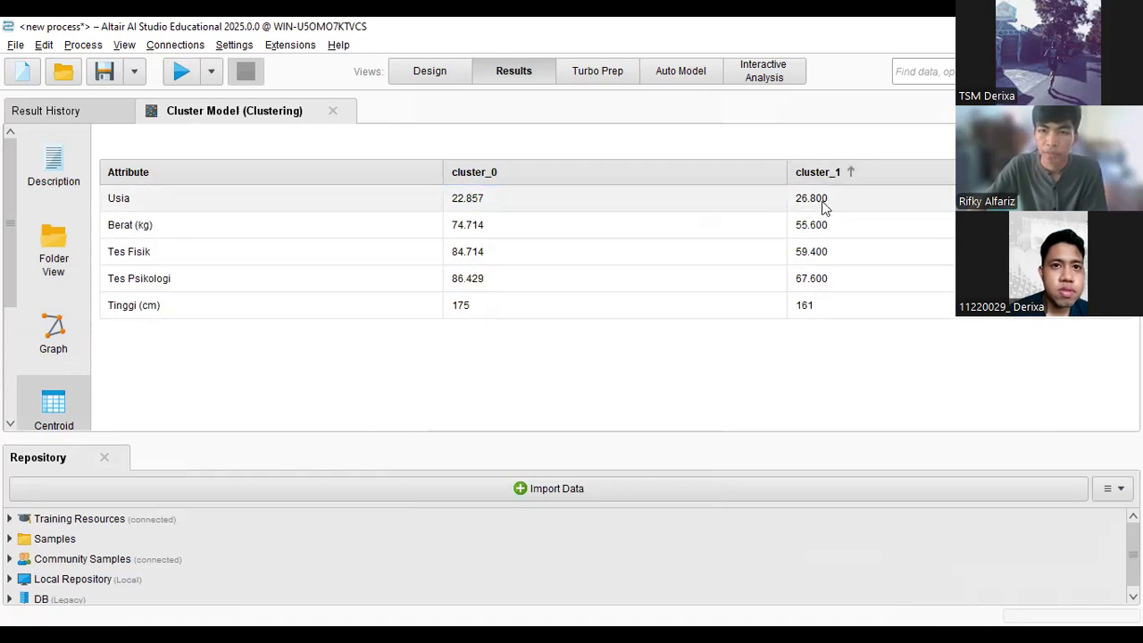
{"action": "left_click", "coordinate": [817, 176]}
{"action": "left_click", "coordinate": [844, 177]}
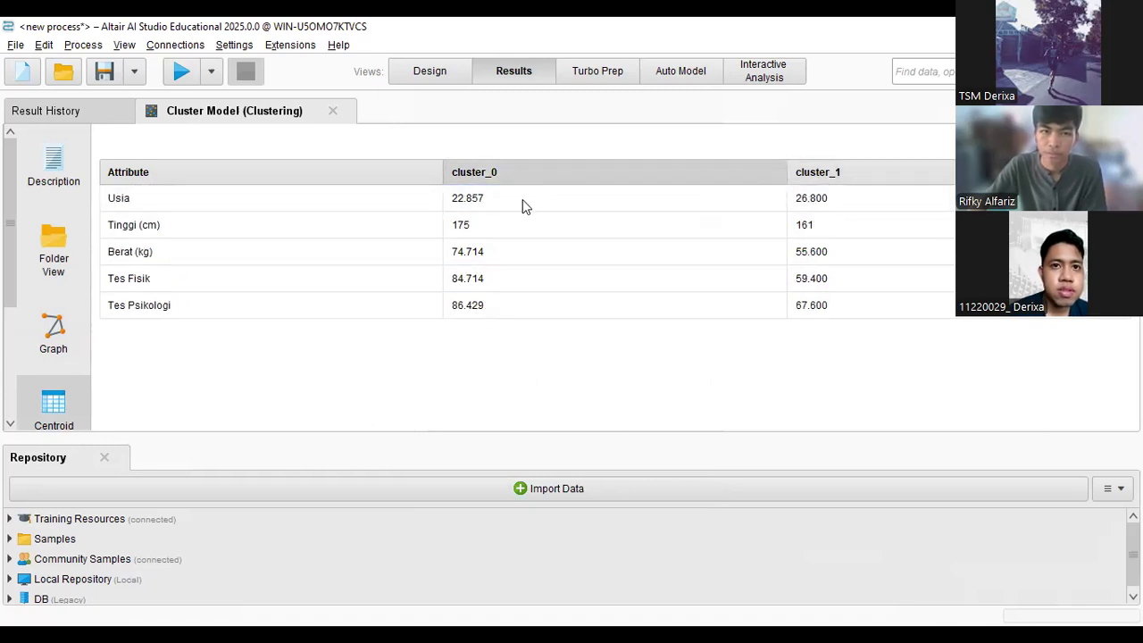
- View the plot of the cluster centroids for each attribute
{"action": "scroll", "coordinate": [67, 353], "scroll_direction": "down", "scroll_amount": 3}
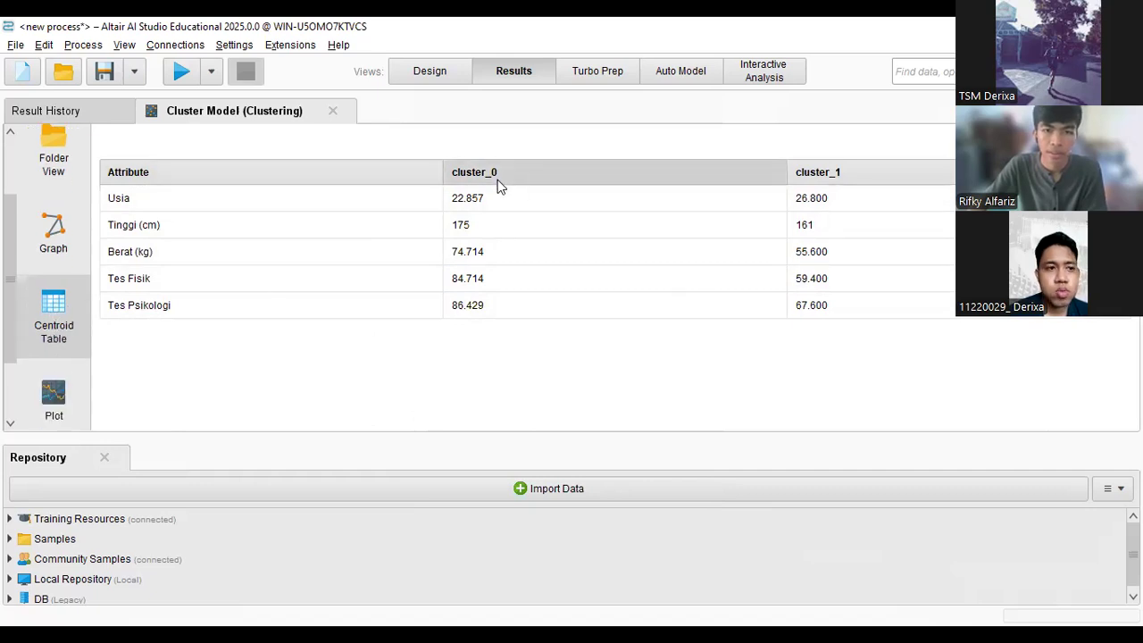
{"action": "scroll", "coordinate": [77, 306], "scroll_direction": "down", "scroll_amount": 2}
{"action": "left_click", "coordinate": [53, 350]}
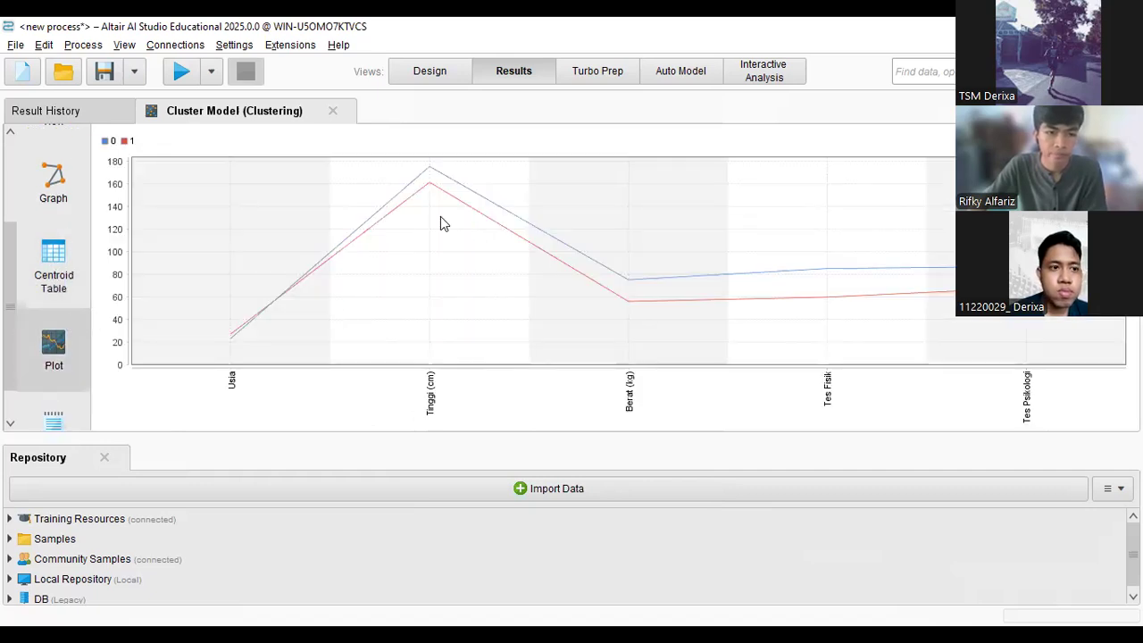
- View the cluster model's annotations and sort the table by the Annotation column in ascending order
{"action": "scroll", "coordinate": [66, 314], "scroll_direction": "down", "scroll_amount": 1}
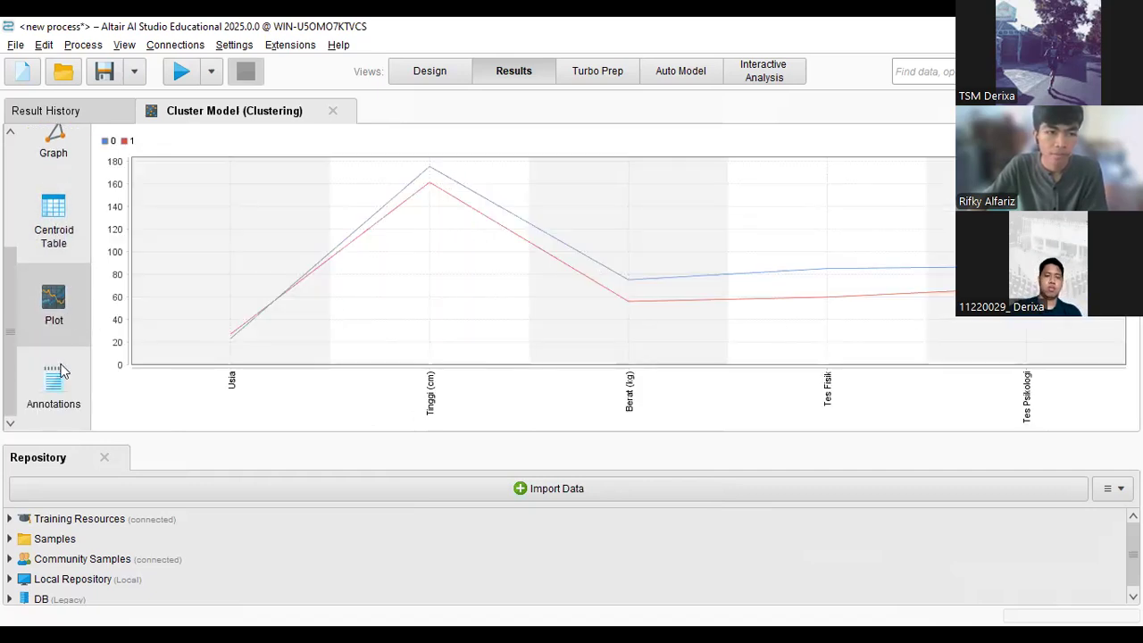
{"action": "left_click", "coordinate": [59, 368]}
{"action": "left_click", "coordinate": [662, 179]}
{"action": "left_click", "coordinate": [513, 178]}
{"action": "left_click", "coordinate": [652, 176]}
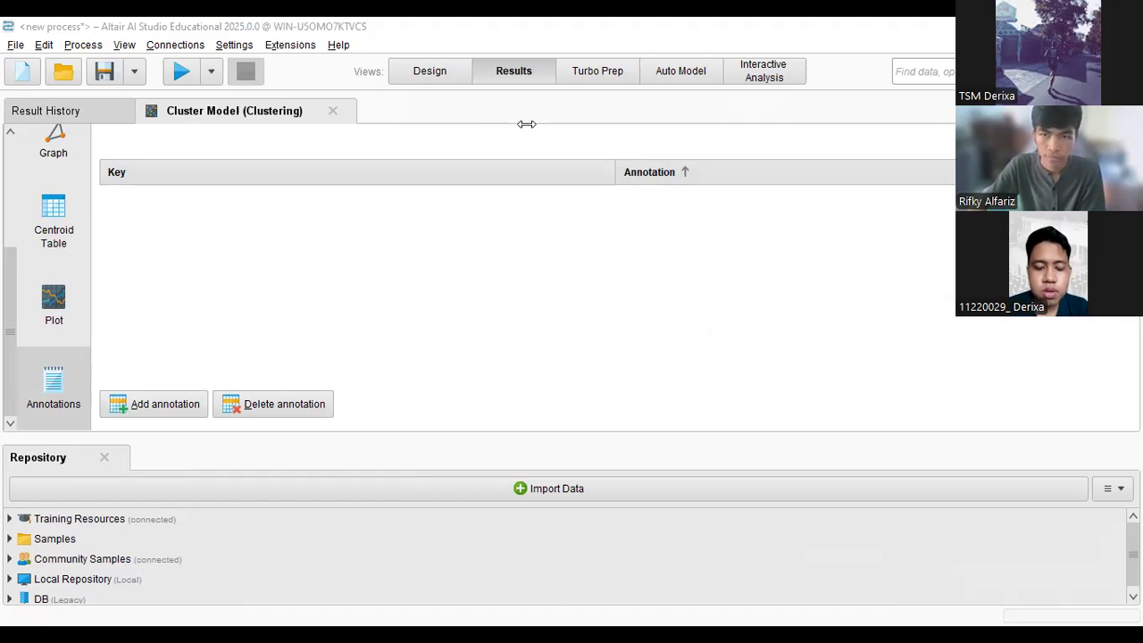
- Switch to the PowerPoint presentation, resume its slide show and go back to the Kecabangan Pendukung Tempur slide
{"action": "key", "text": "alt+Tab"}
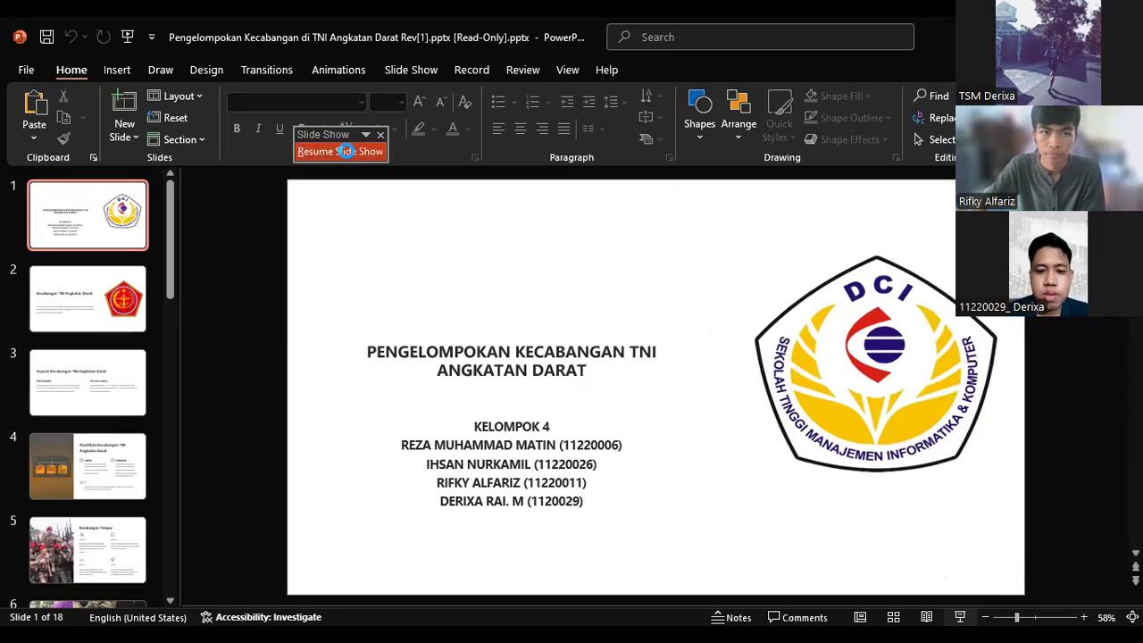
{"action": "left_click", "coordinate": [340, 151]}
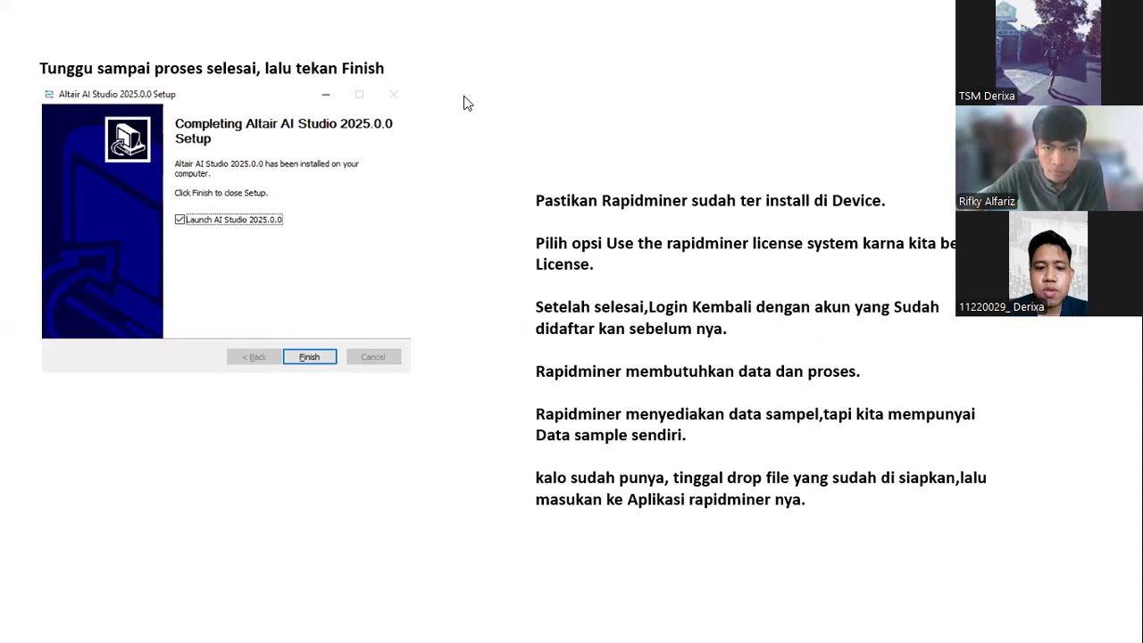
{"action": "key", "text": "Left"}
{"action": "key", "text": "Left"}
{"action": "key", "text": "Left"}
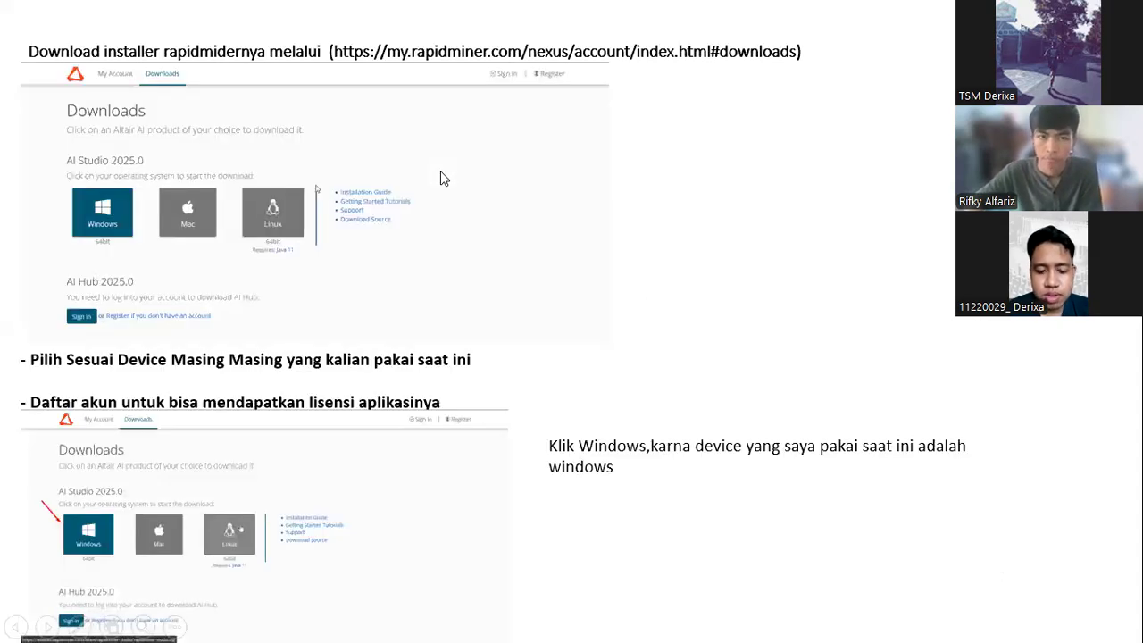
{"action": "key", "text": "Left"}
{"action": "key", "text": "Left"}
{"action": "key", "text": "Left"}
{"action": "key", "text": "Left"}
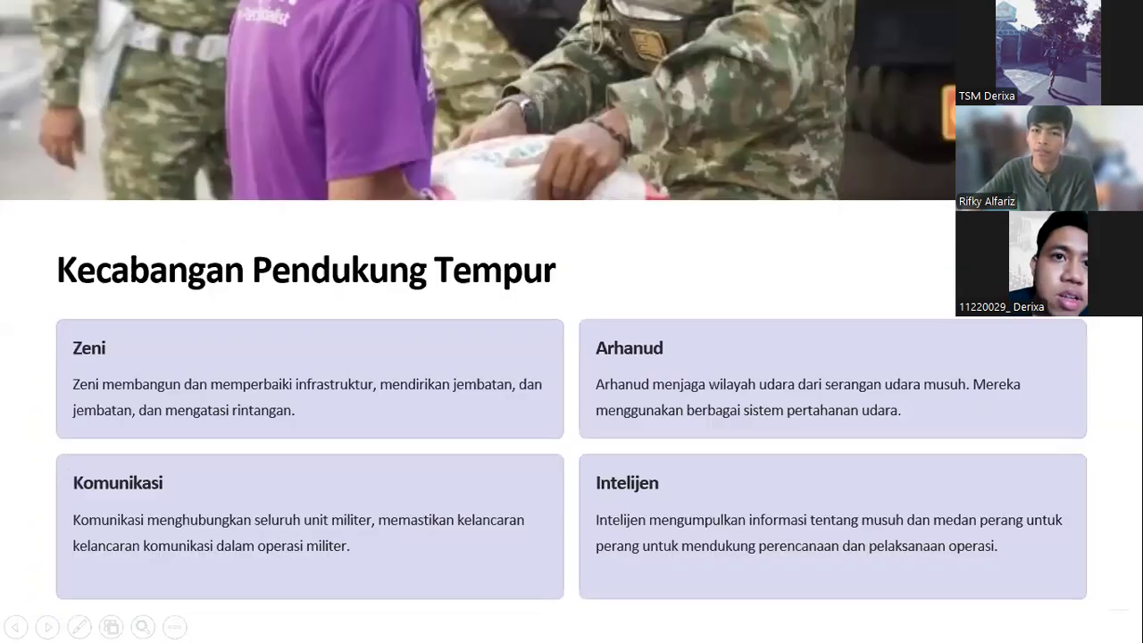